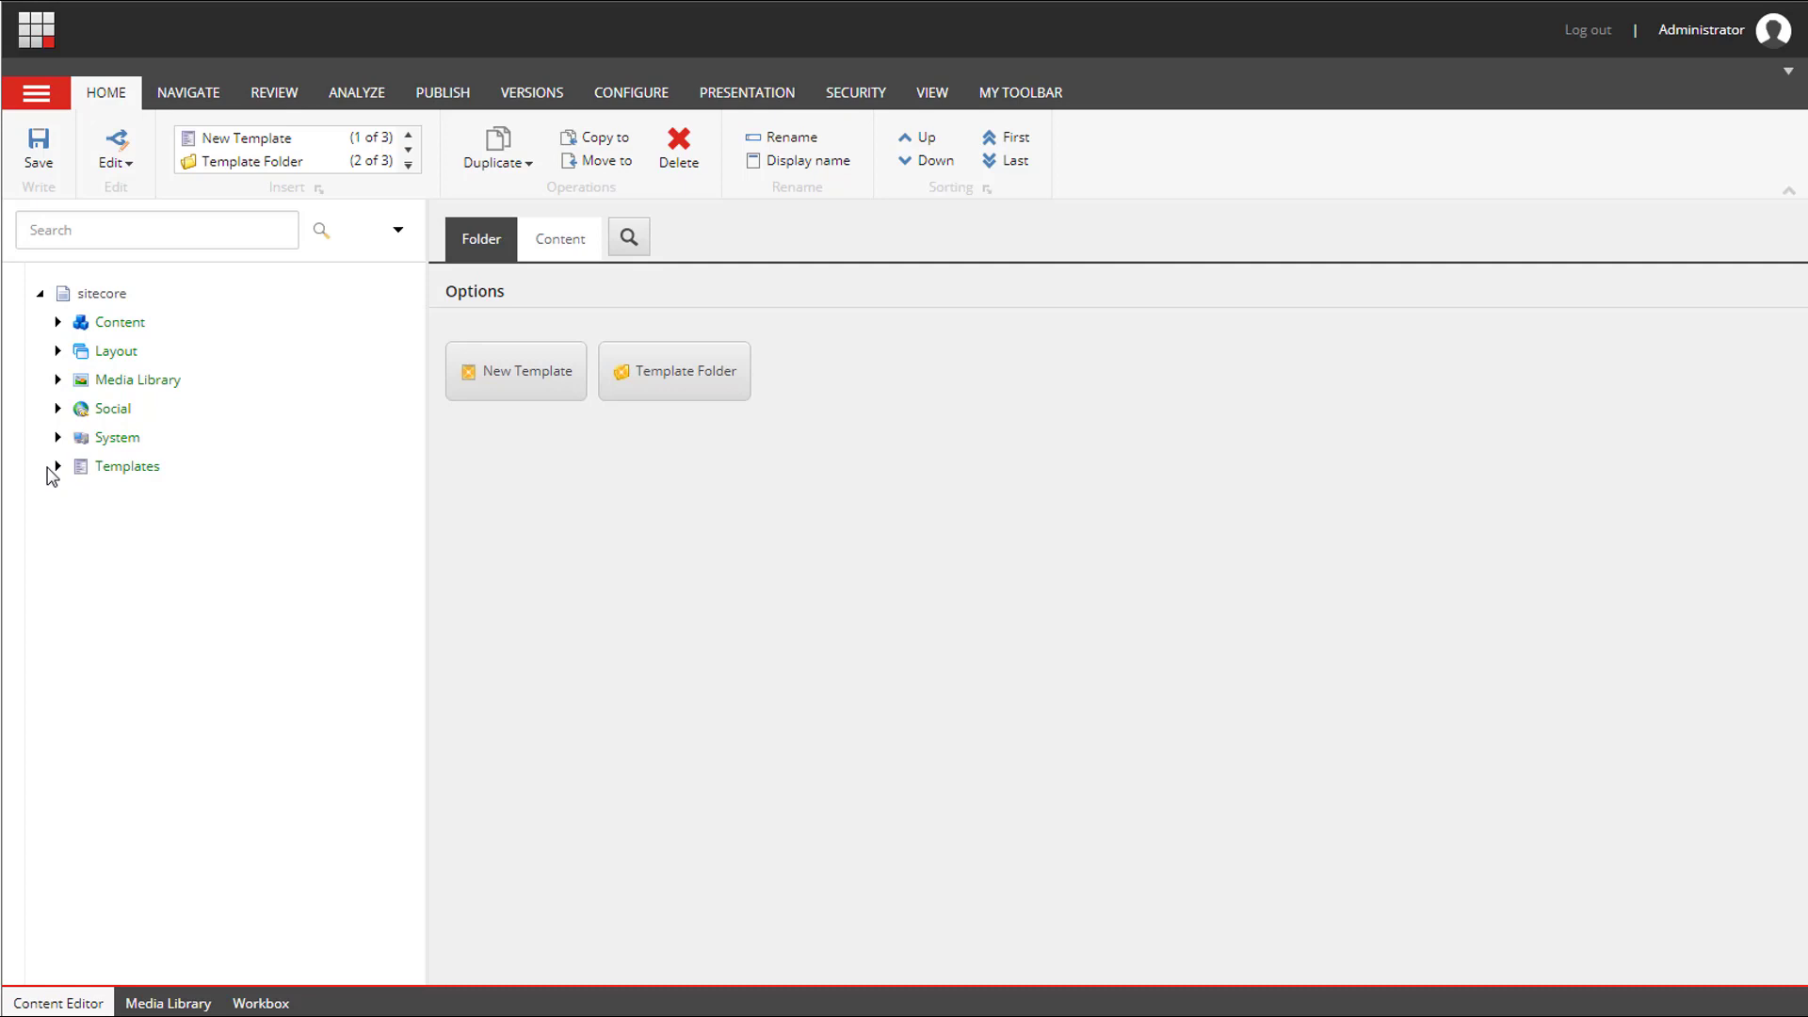
Expand Templates > PWE and create a Standard-based template named BasePage under BaseContent.
click(58, 466)
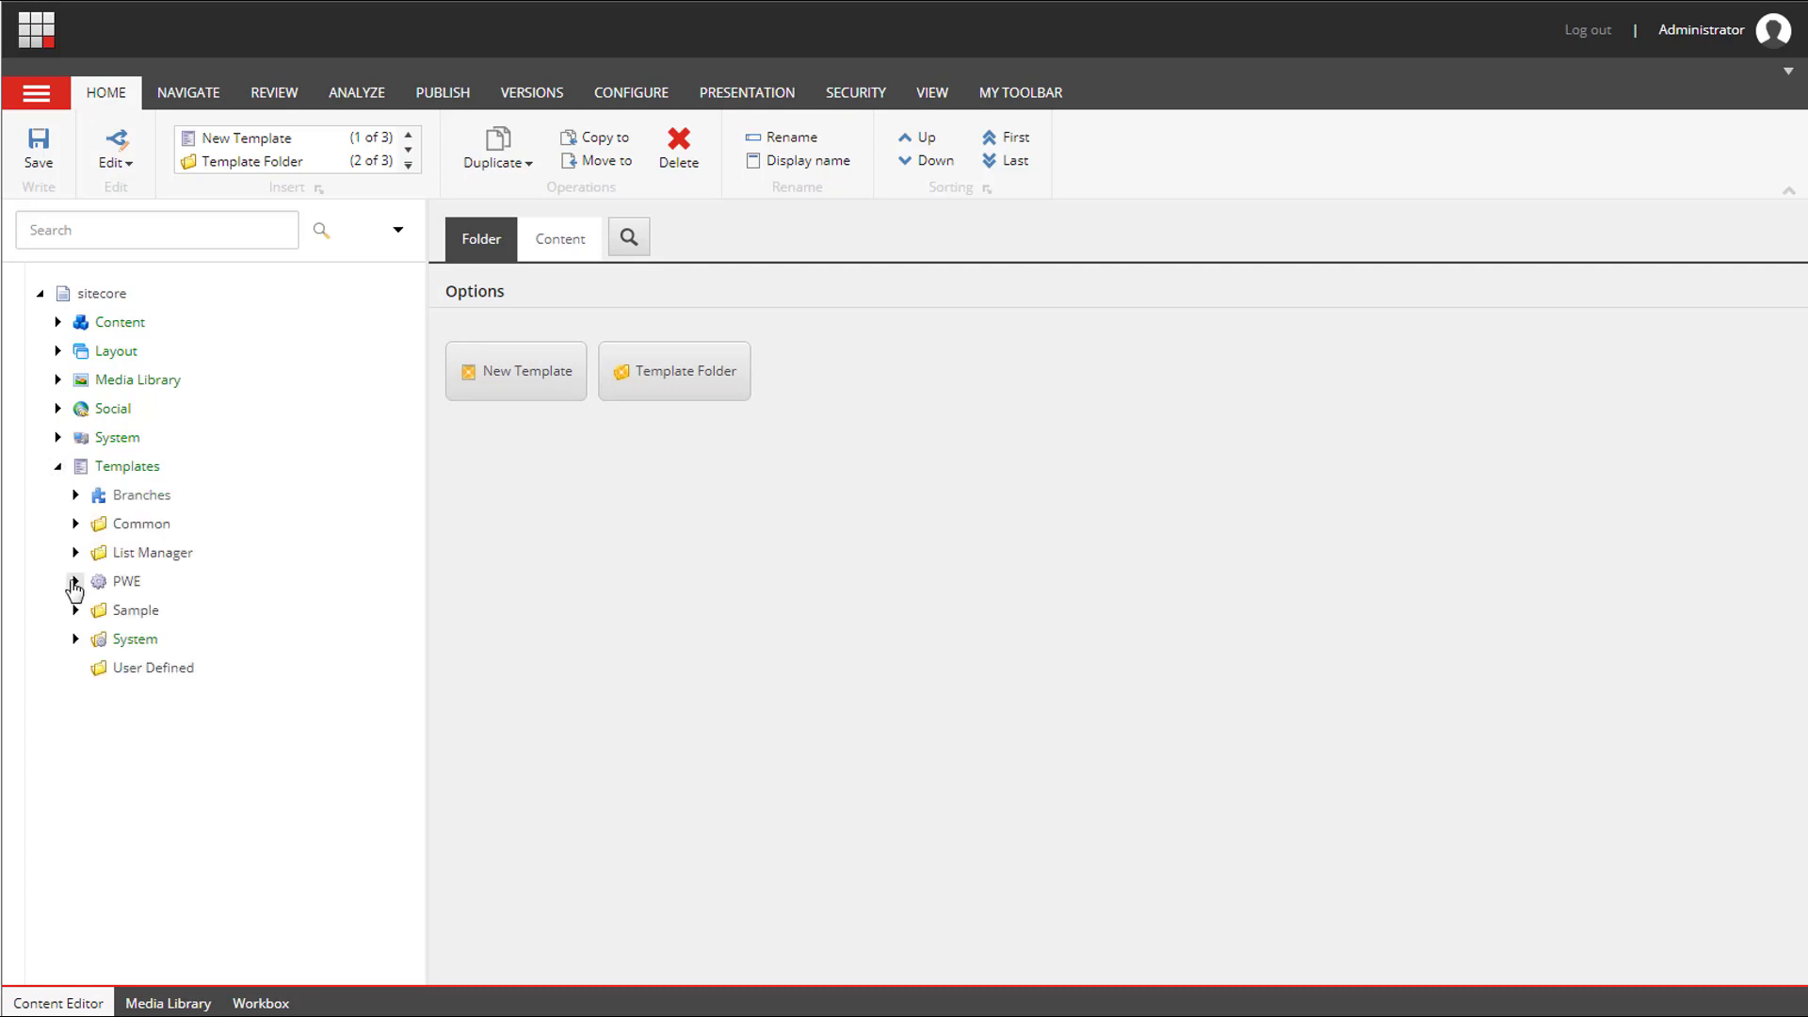
click(75, 581)
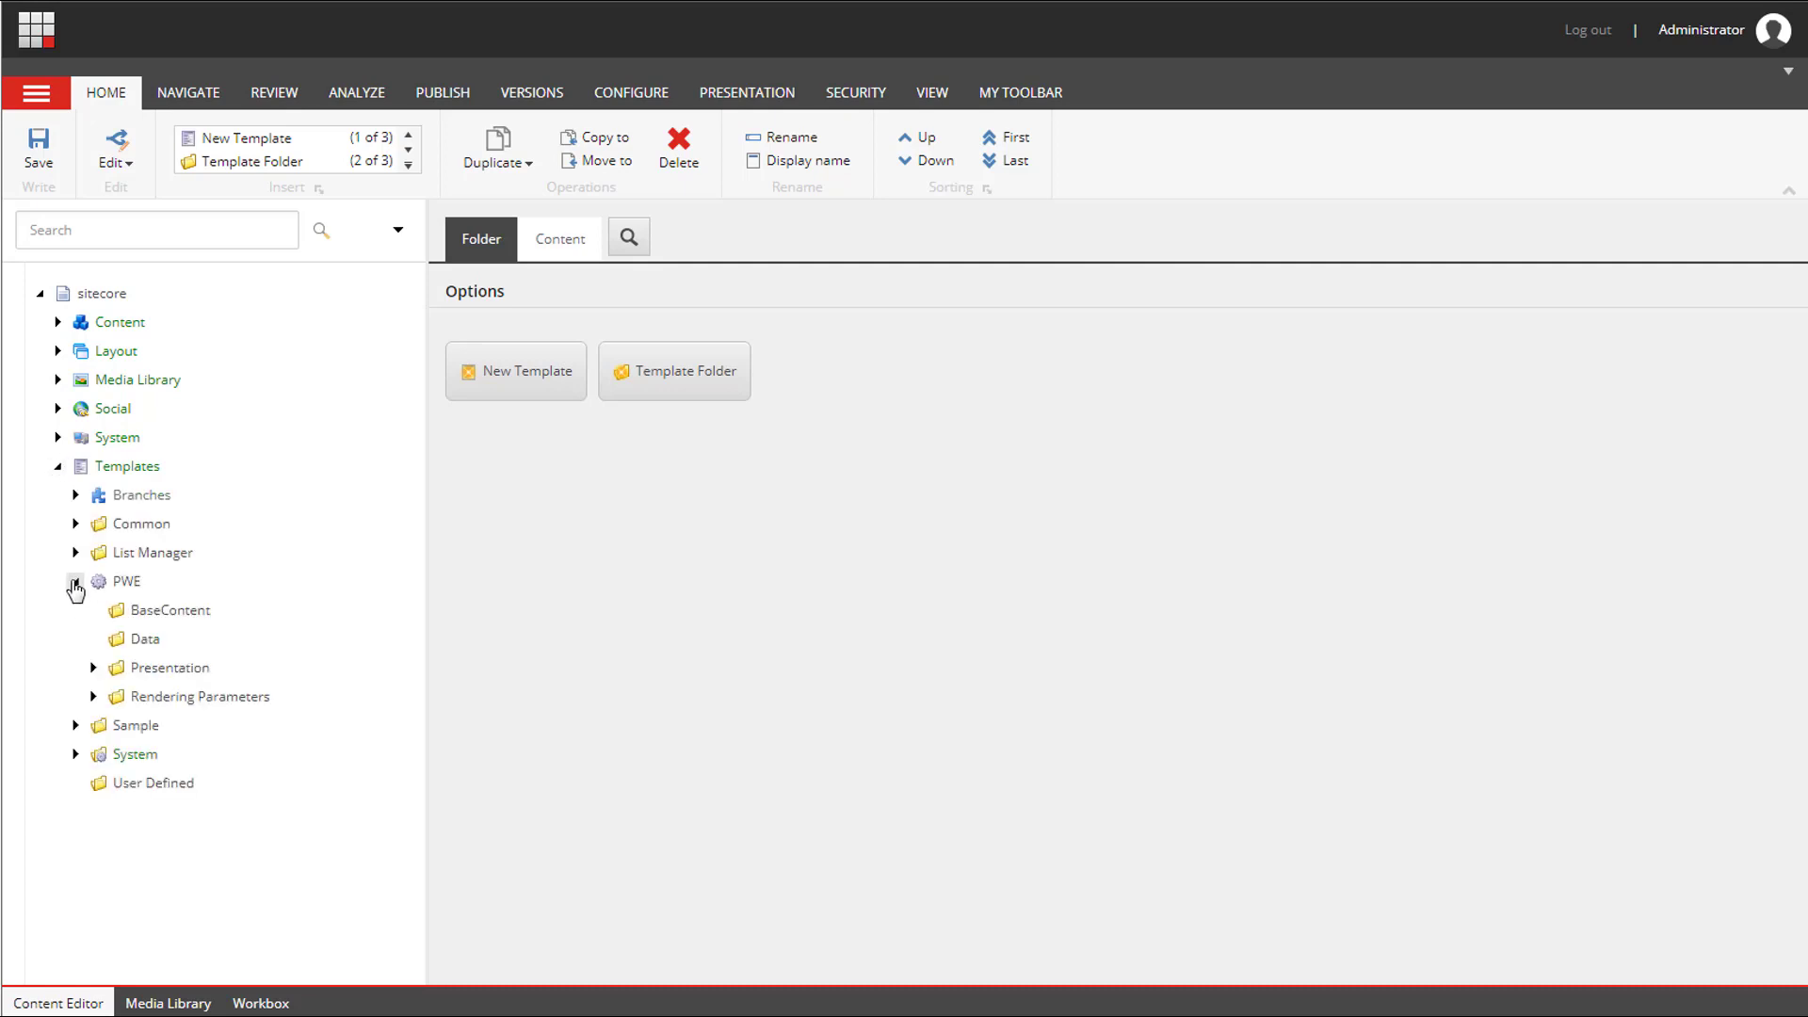
right_click(144, 614)
mouse_move(209, 619)
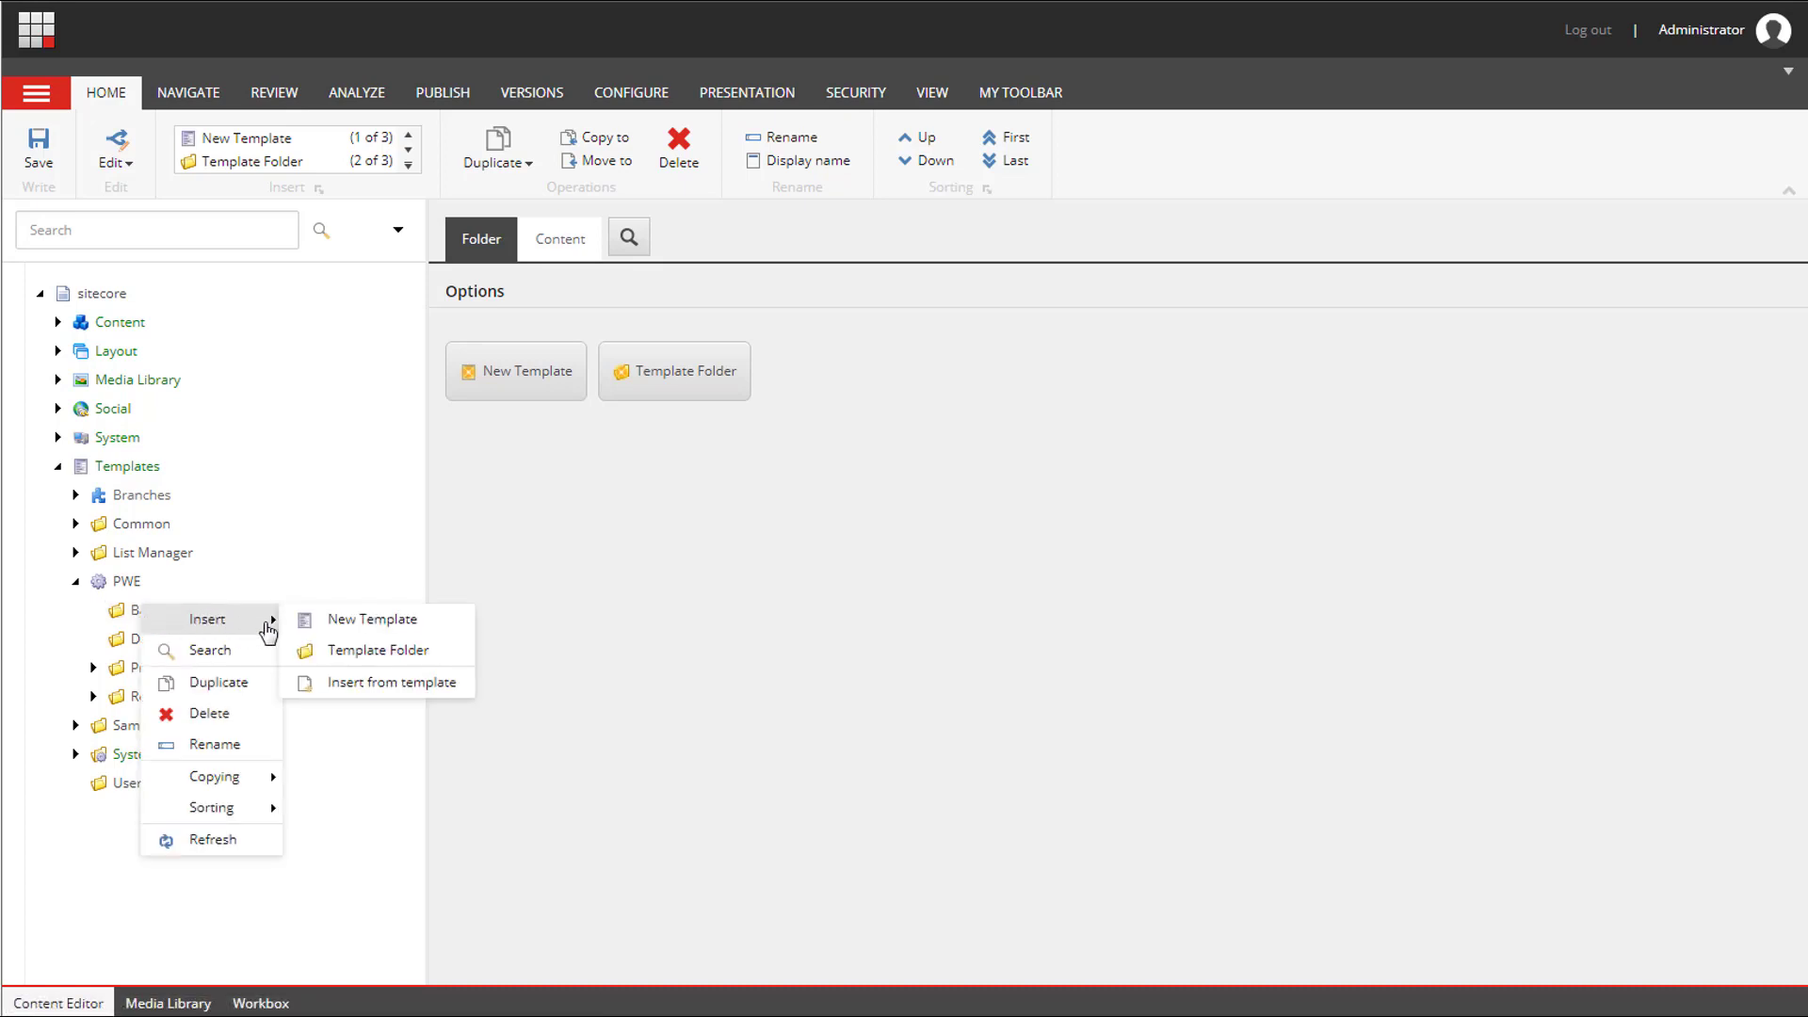
click(357, 622)
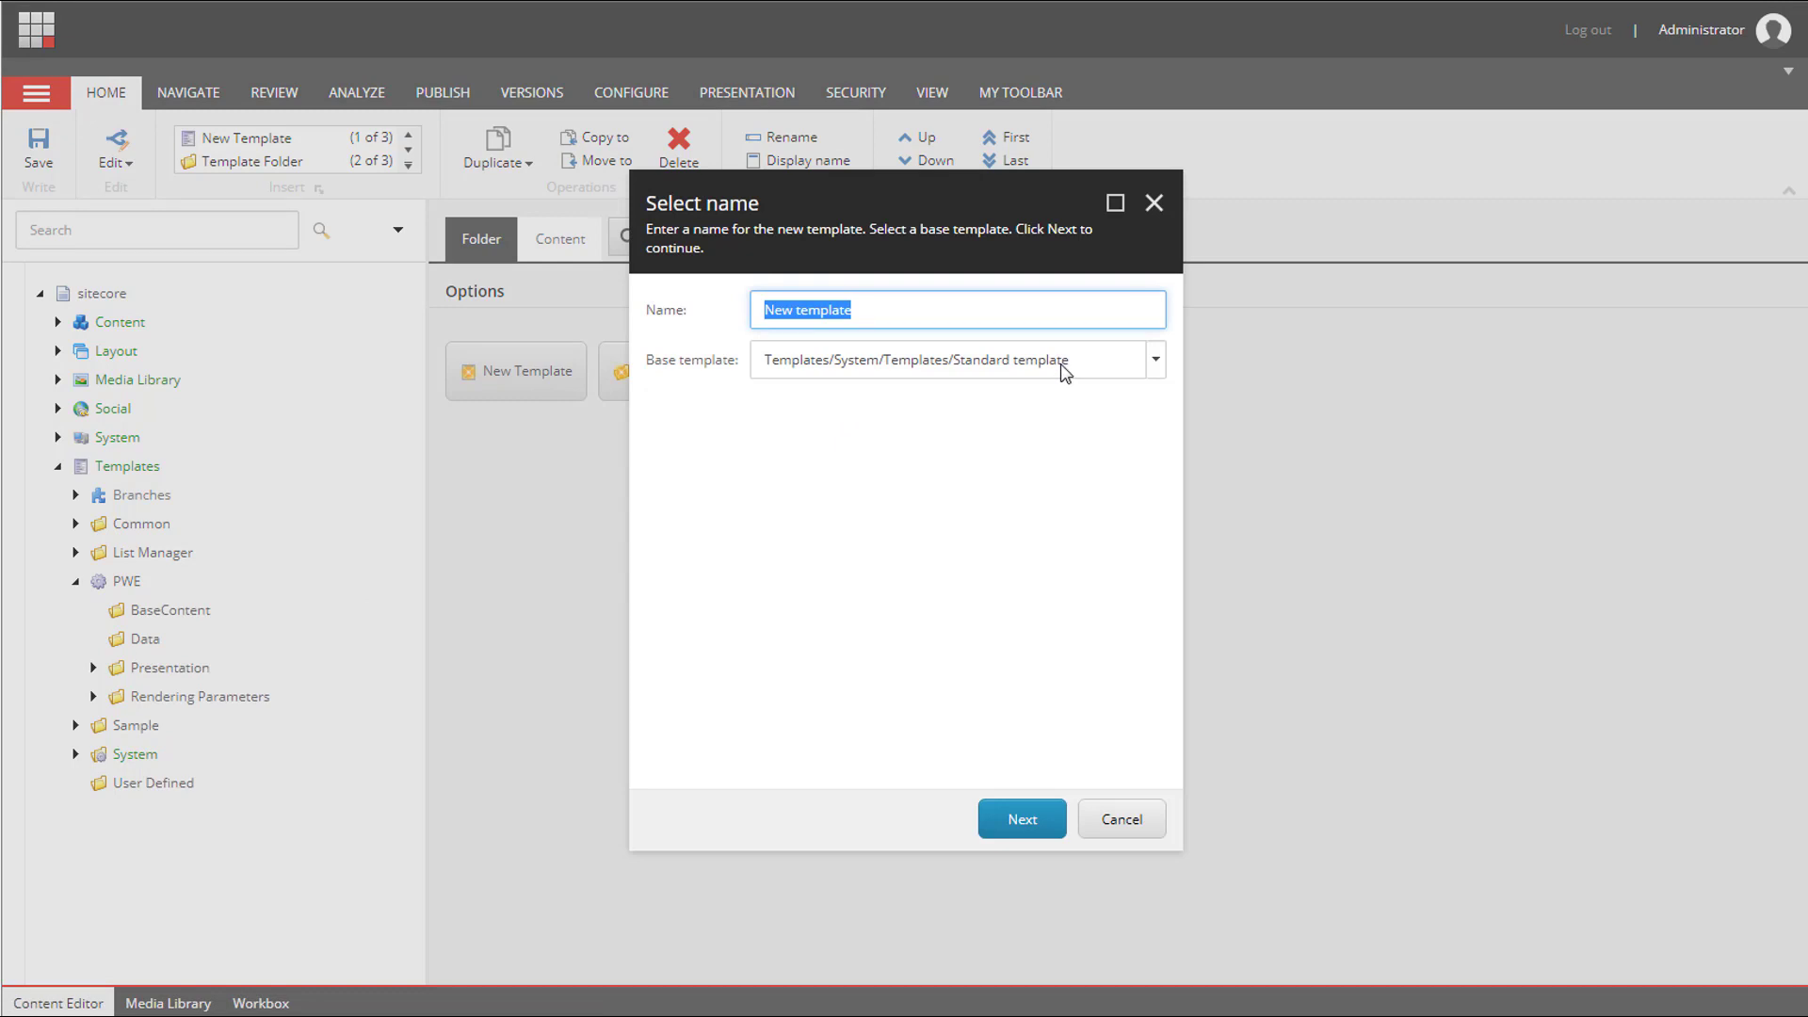
text(BasePage)
click(1023, 822)
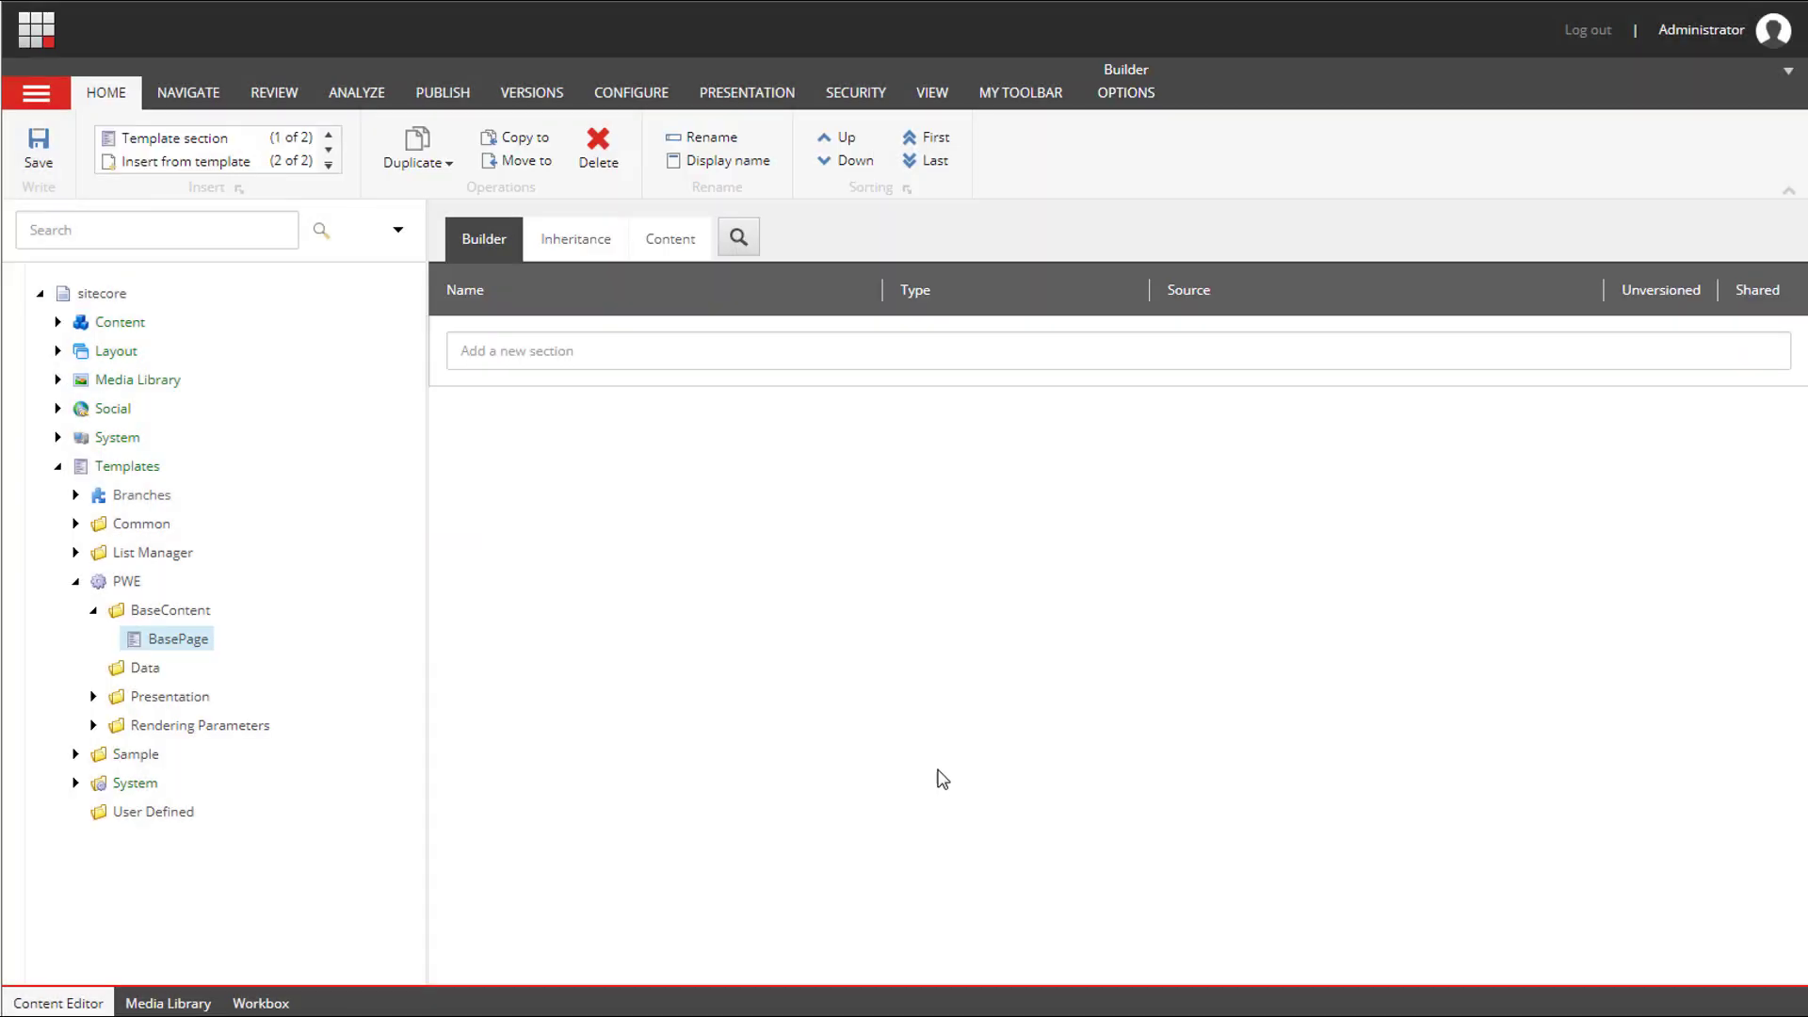
Add a Data section with fields Title, Text and NavigationTitle to BasePage, then save.
click(547, 354)
text(Data)
key(Tab)
text(T)
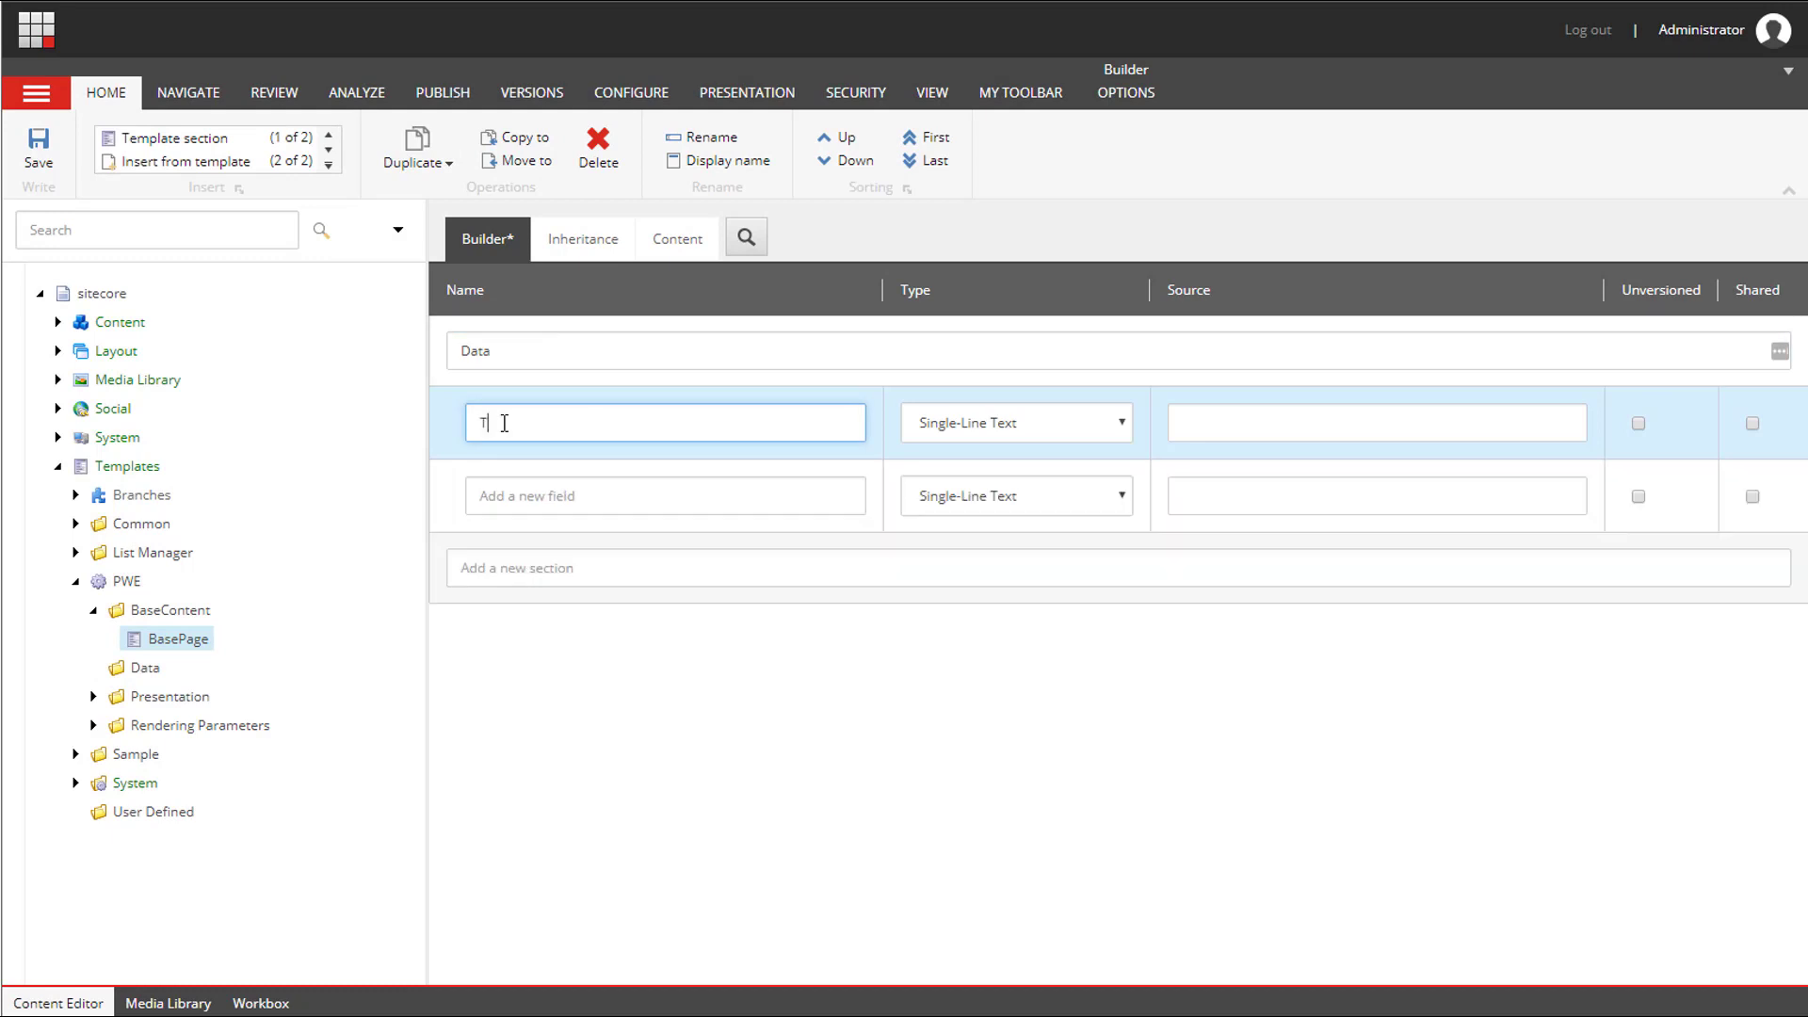
text(itle)
click(528, 489)
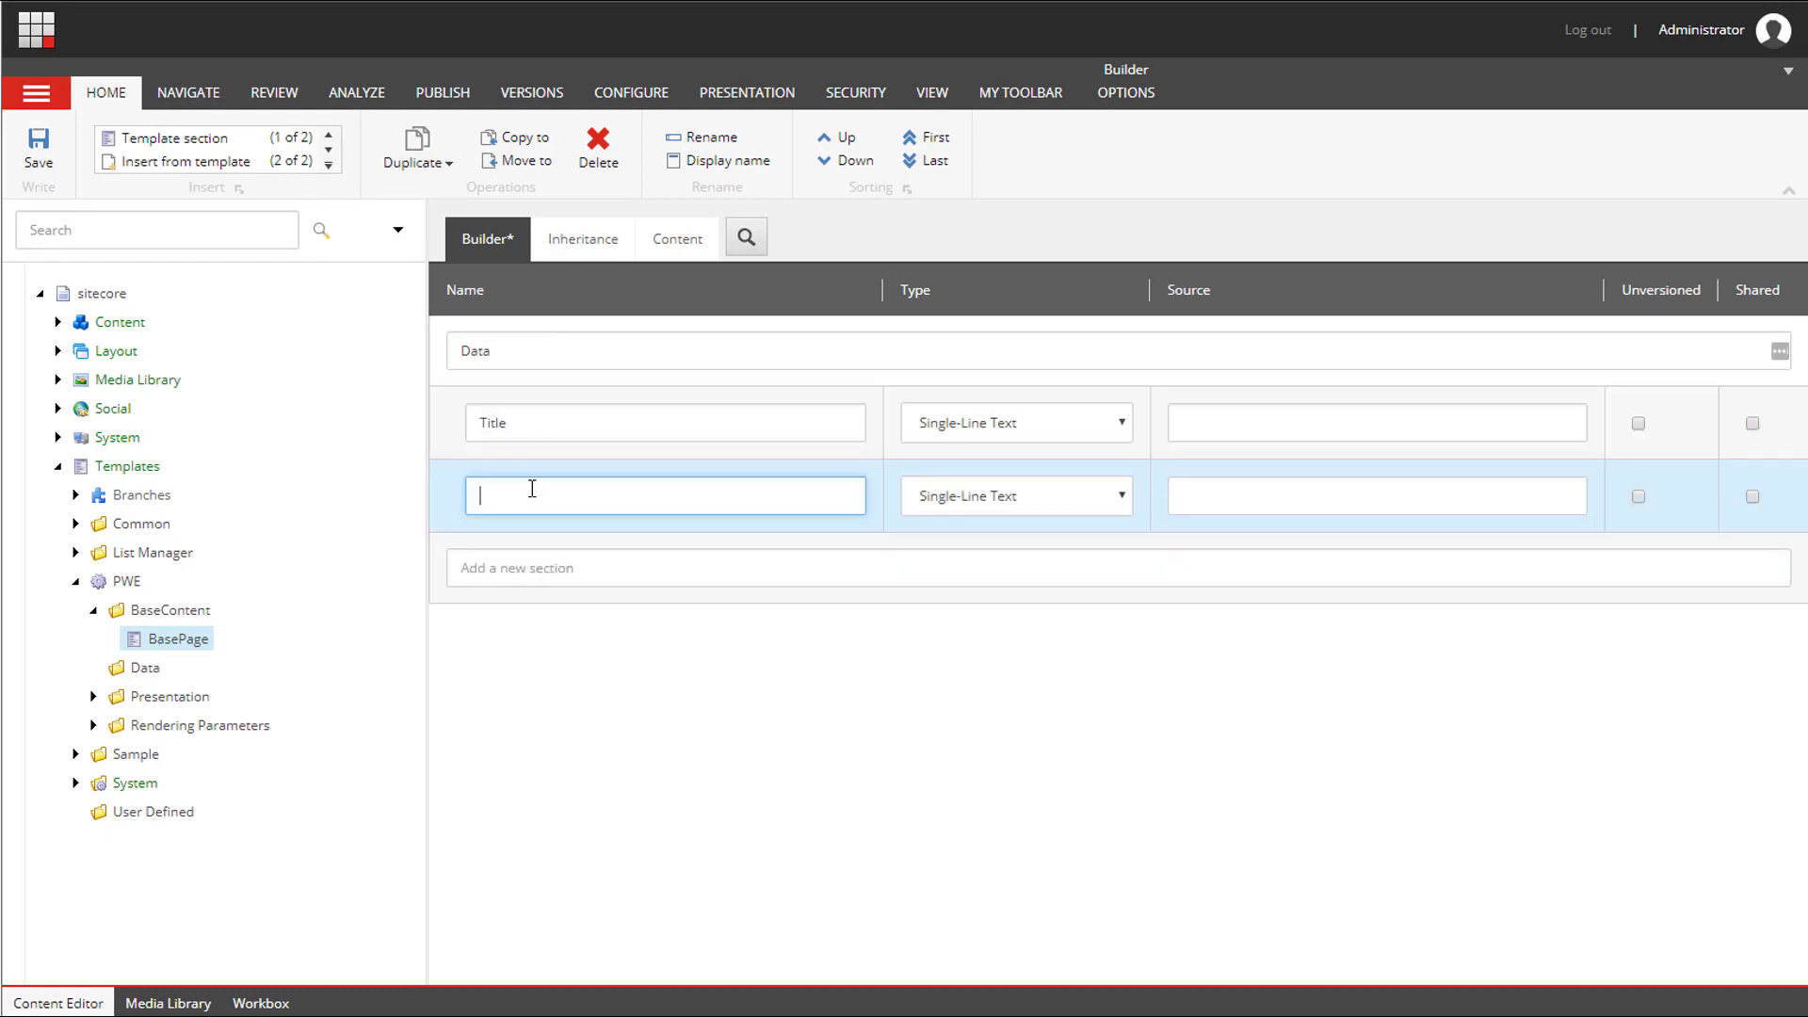
text(Text)
click(533, 569)
text(Na)
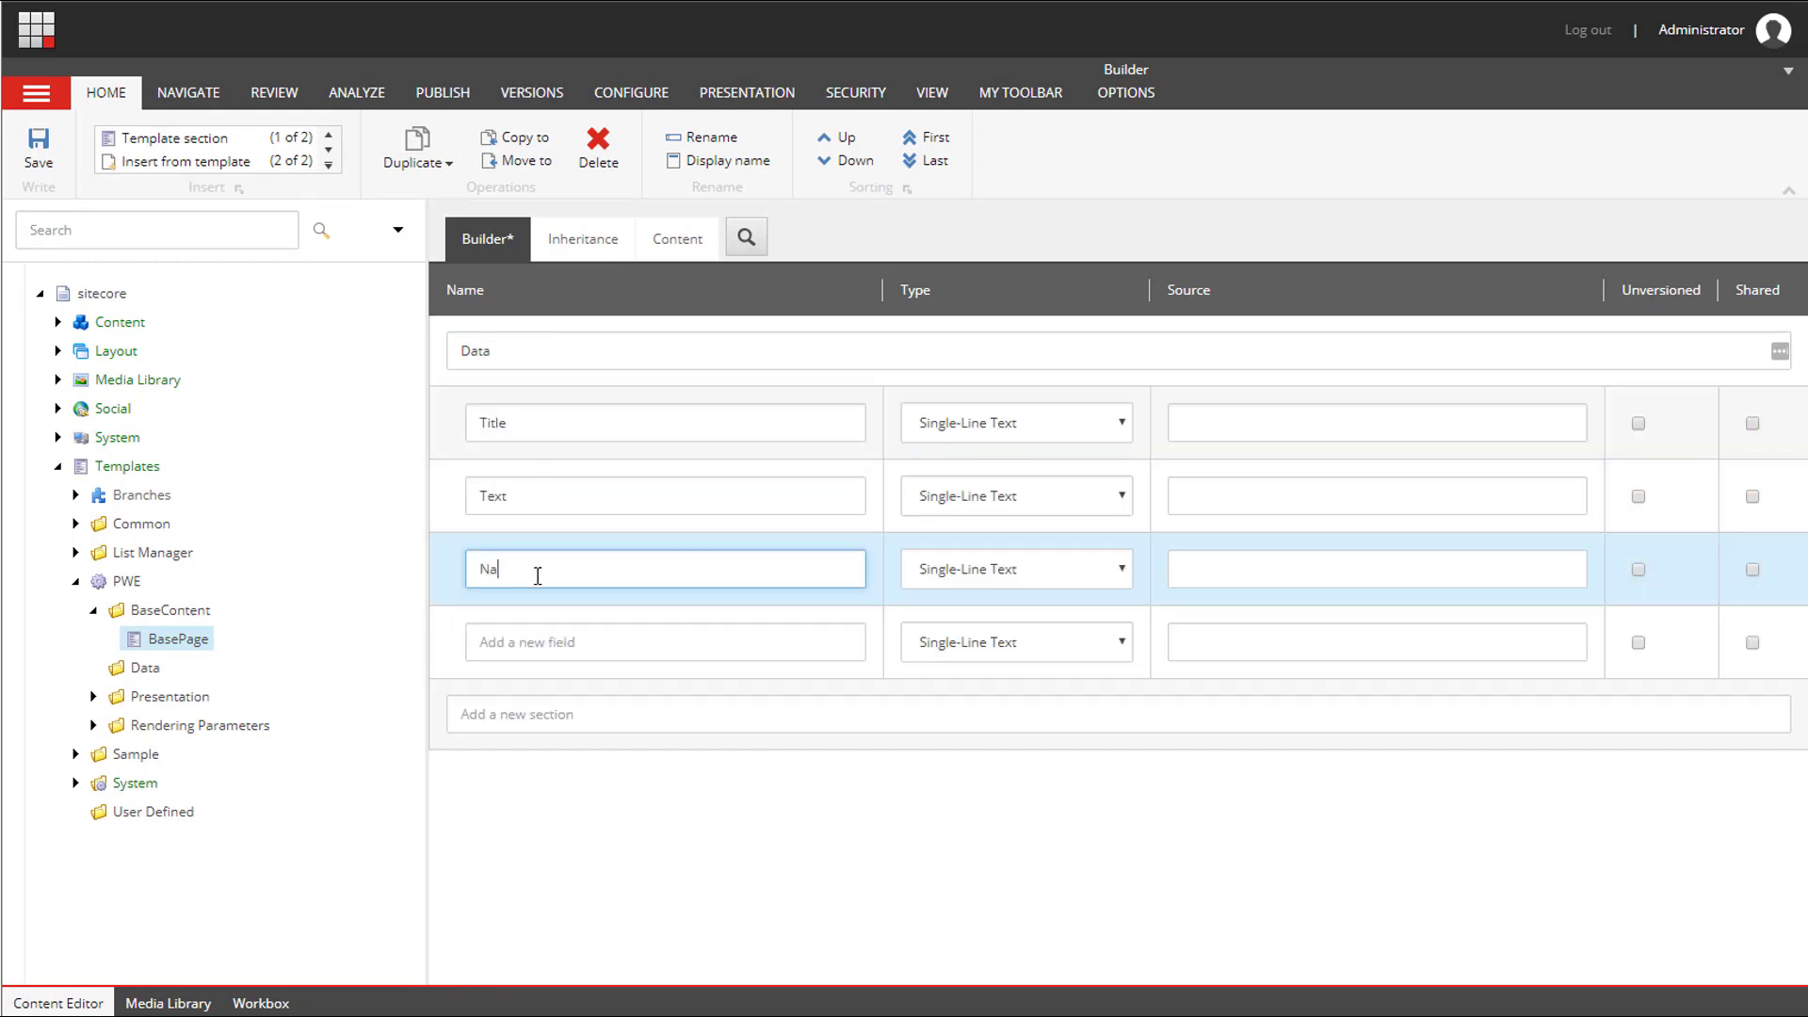
text(vigationTitle)
click(38, 174)
Create a new template named BasePageMeta in the BaseContent folder.
right_click(156, 633)
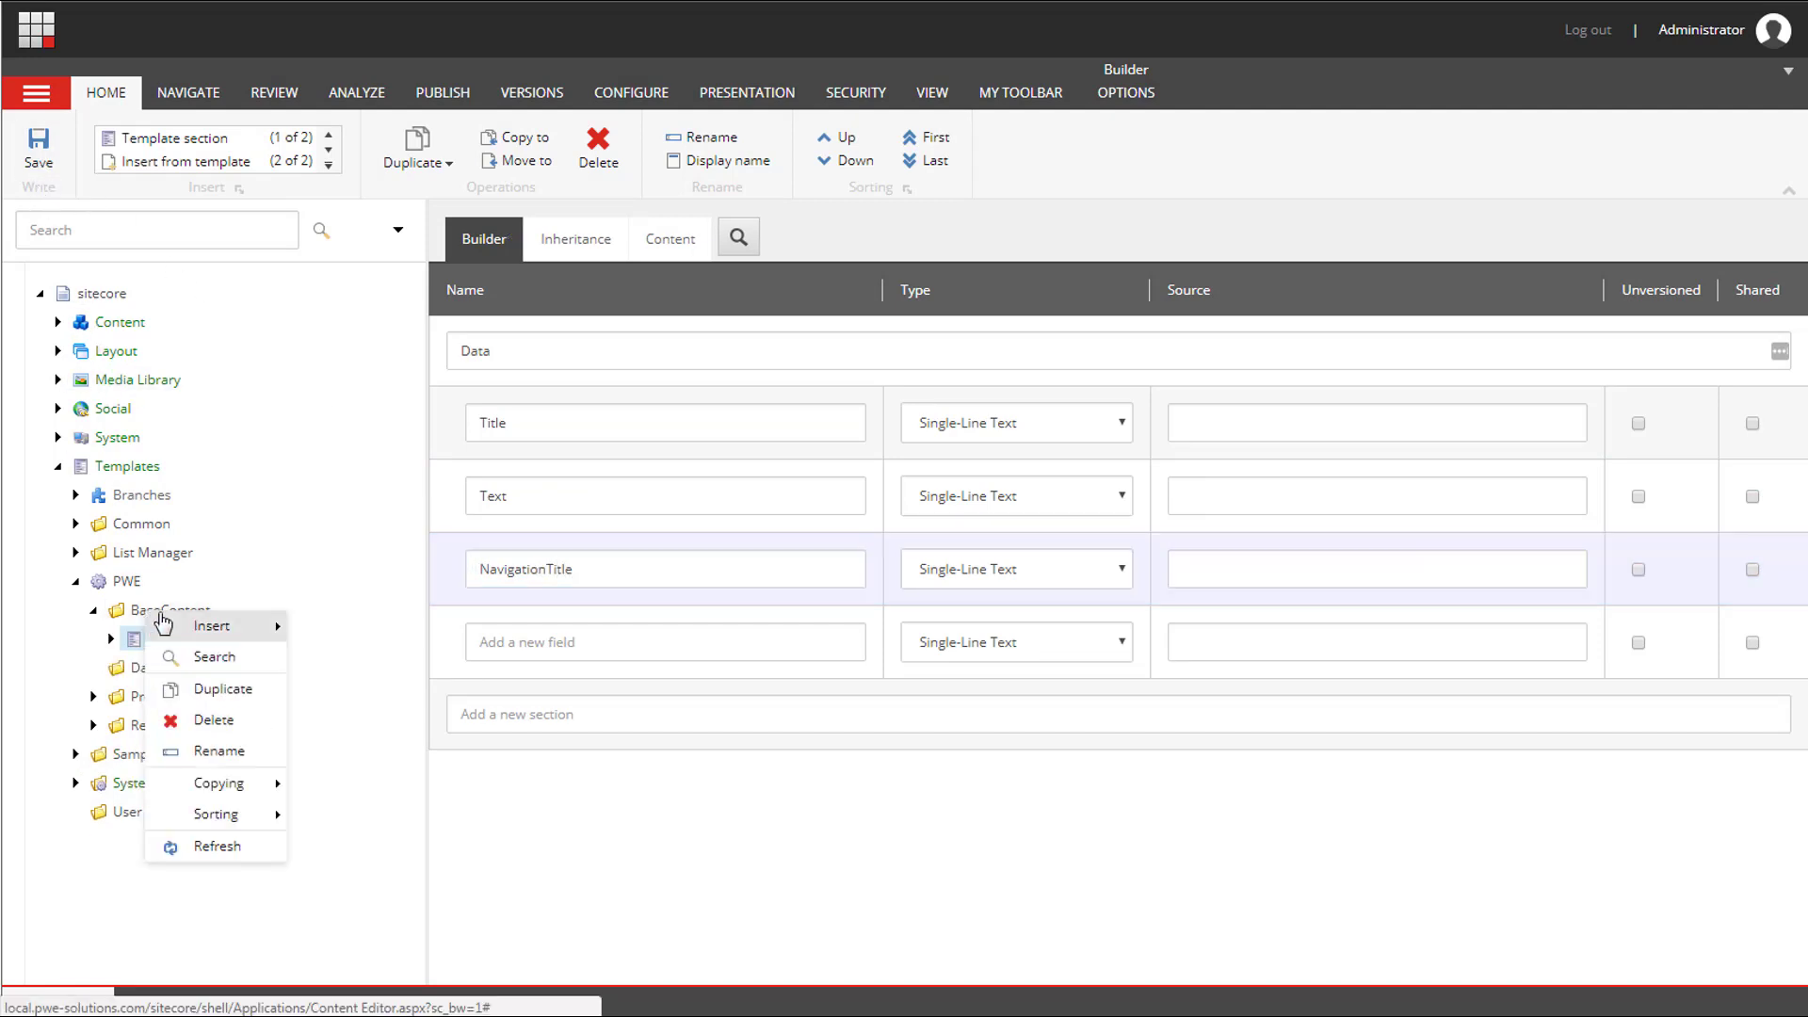
mouse_move(261, 626)
click(340, 638)
text(Ba)
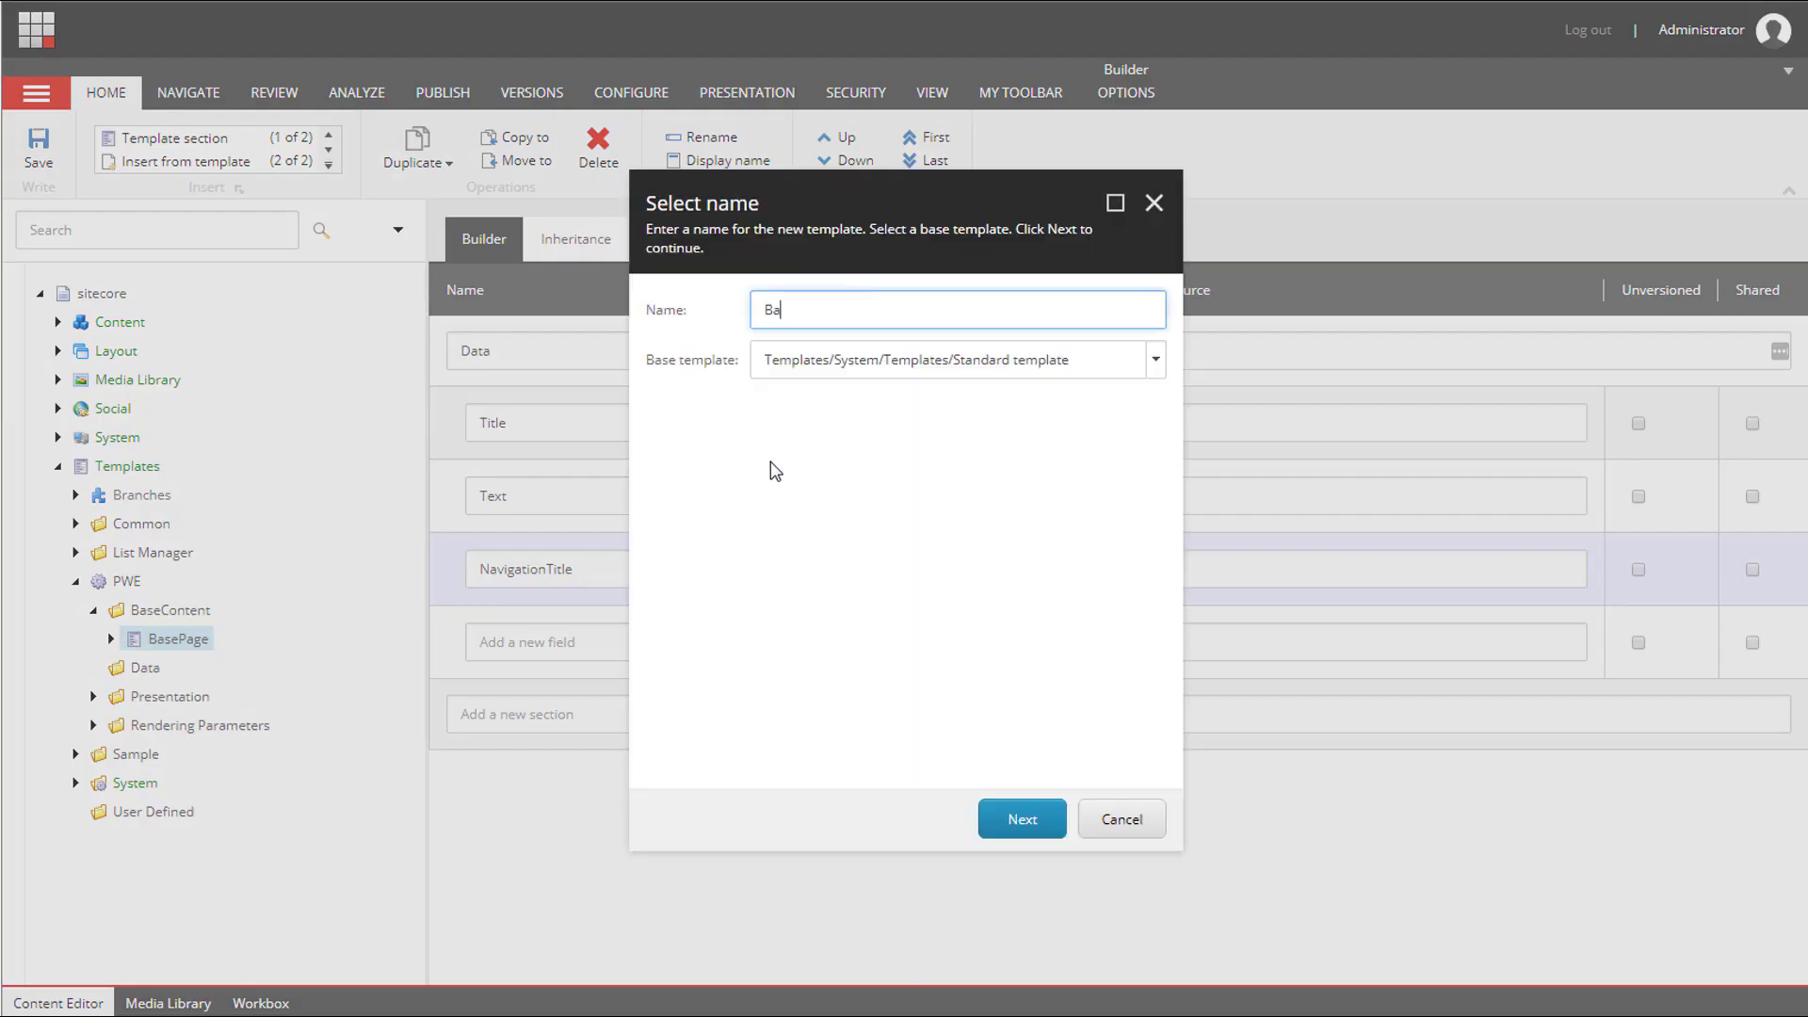
text(sePageMeta)
click(1007, 812)
Add an SEO section with HTMLTitle and HTMLMetaDescription fields and save the template.
click(509, 346)
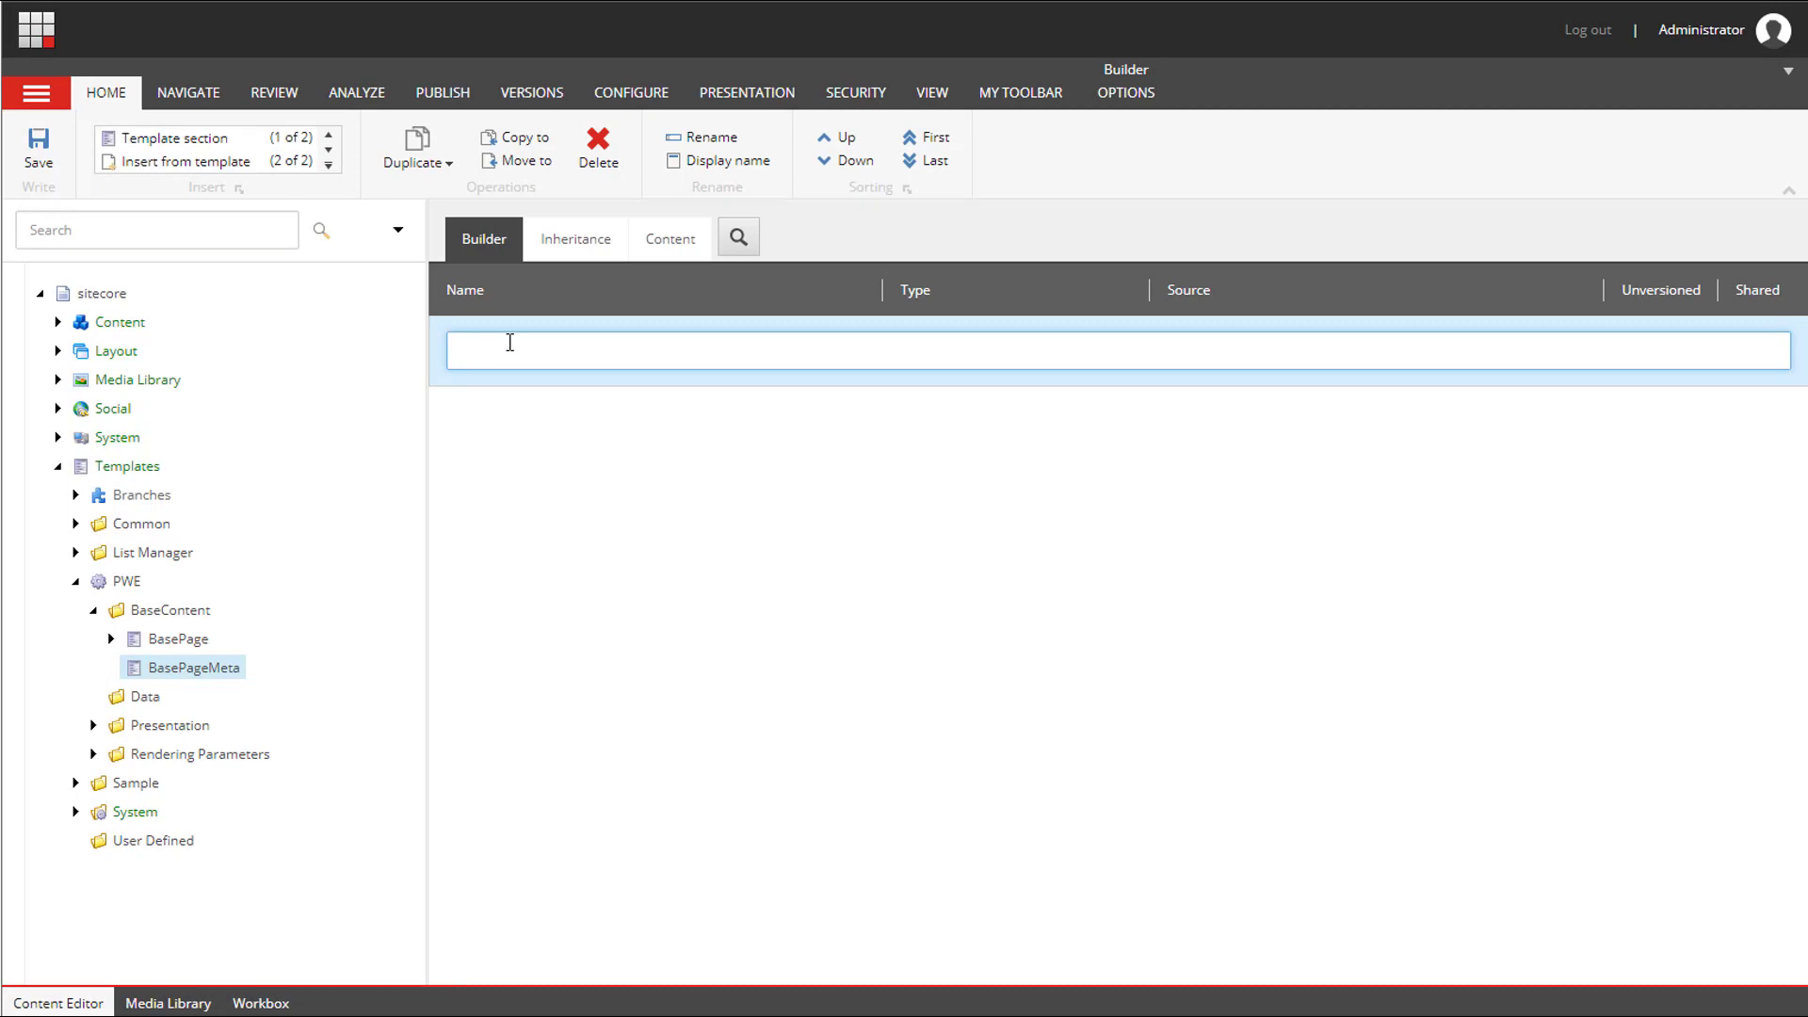
text(SEO)
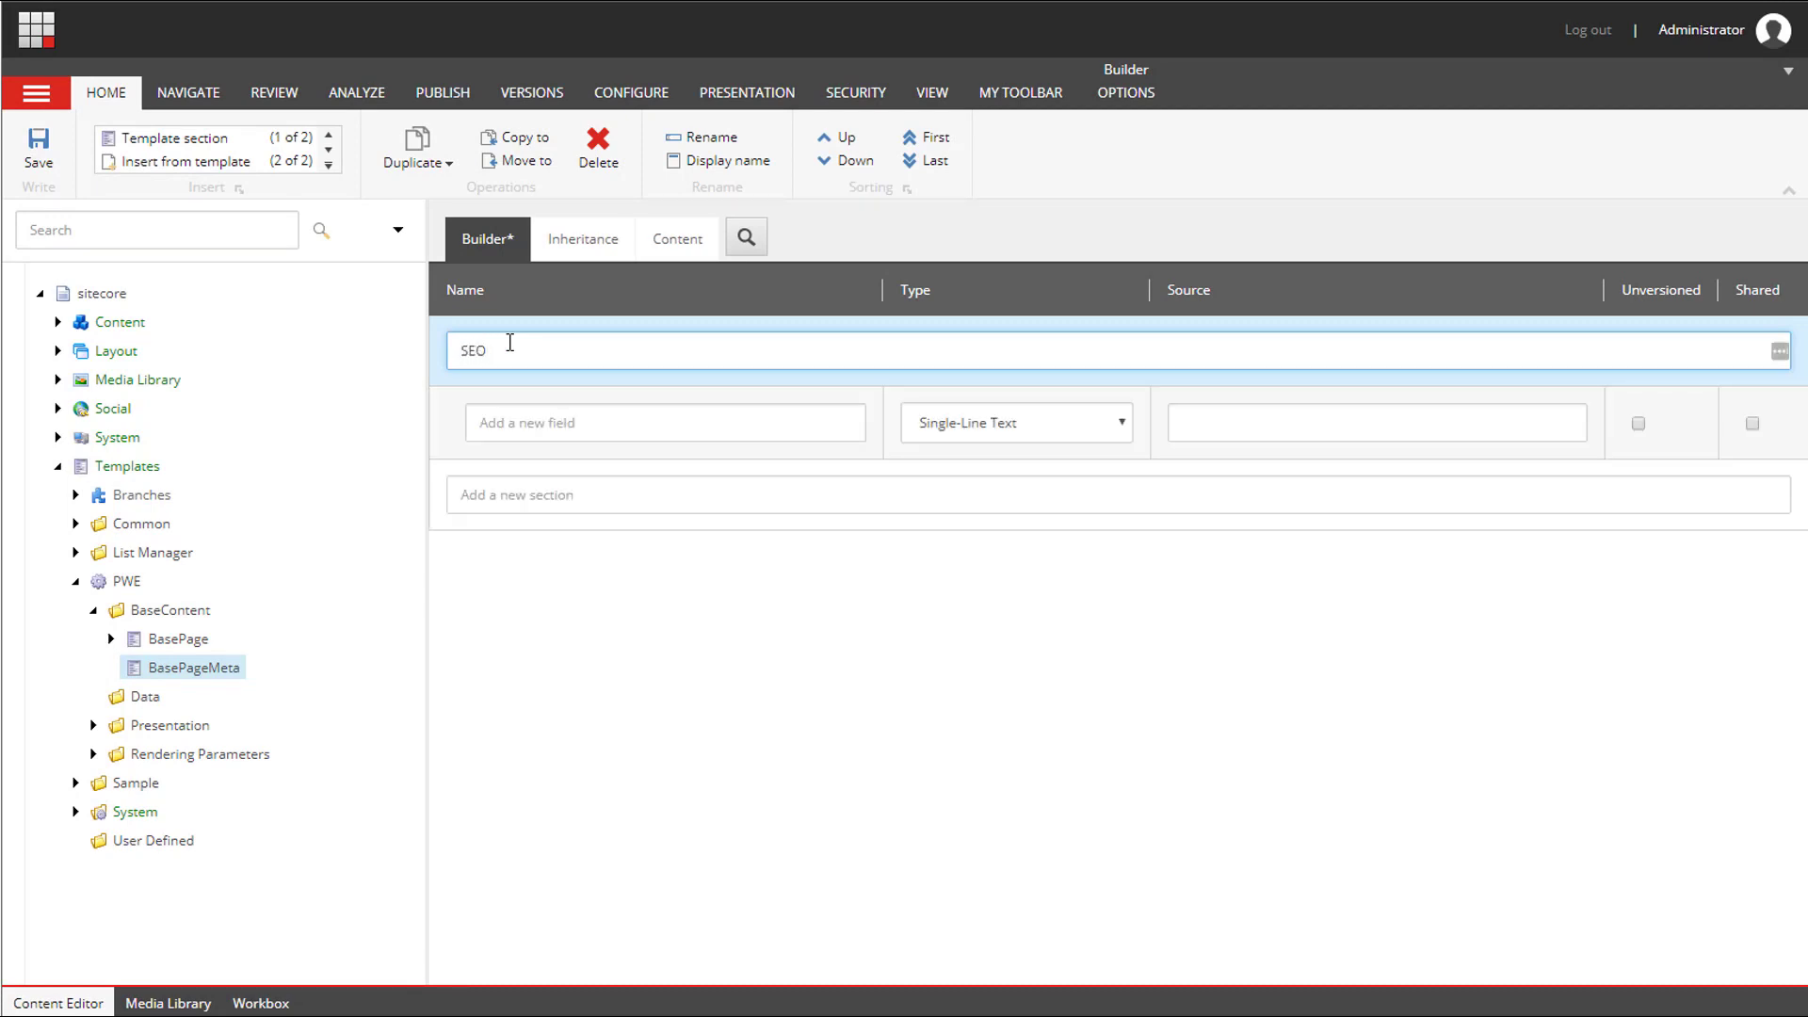
click(525, 422)
text(HTM)
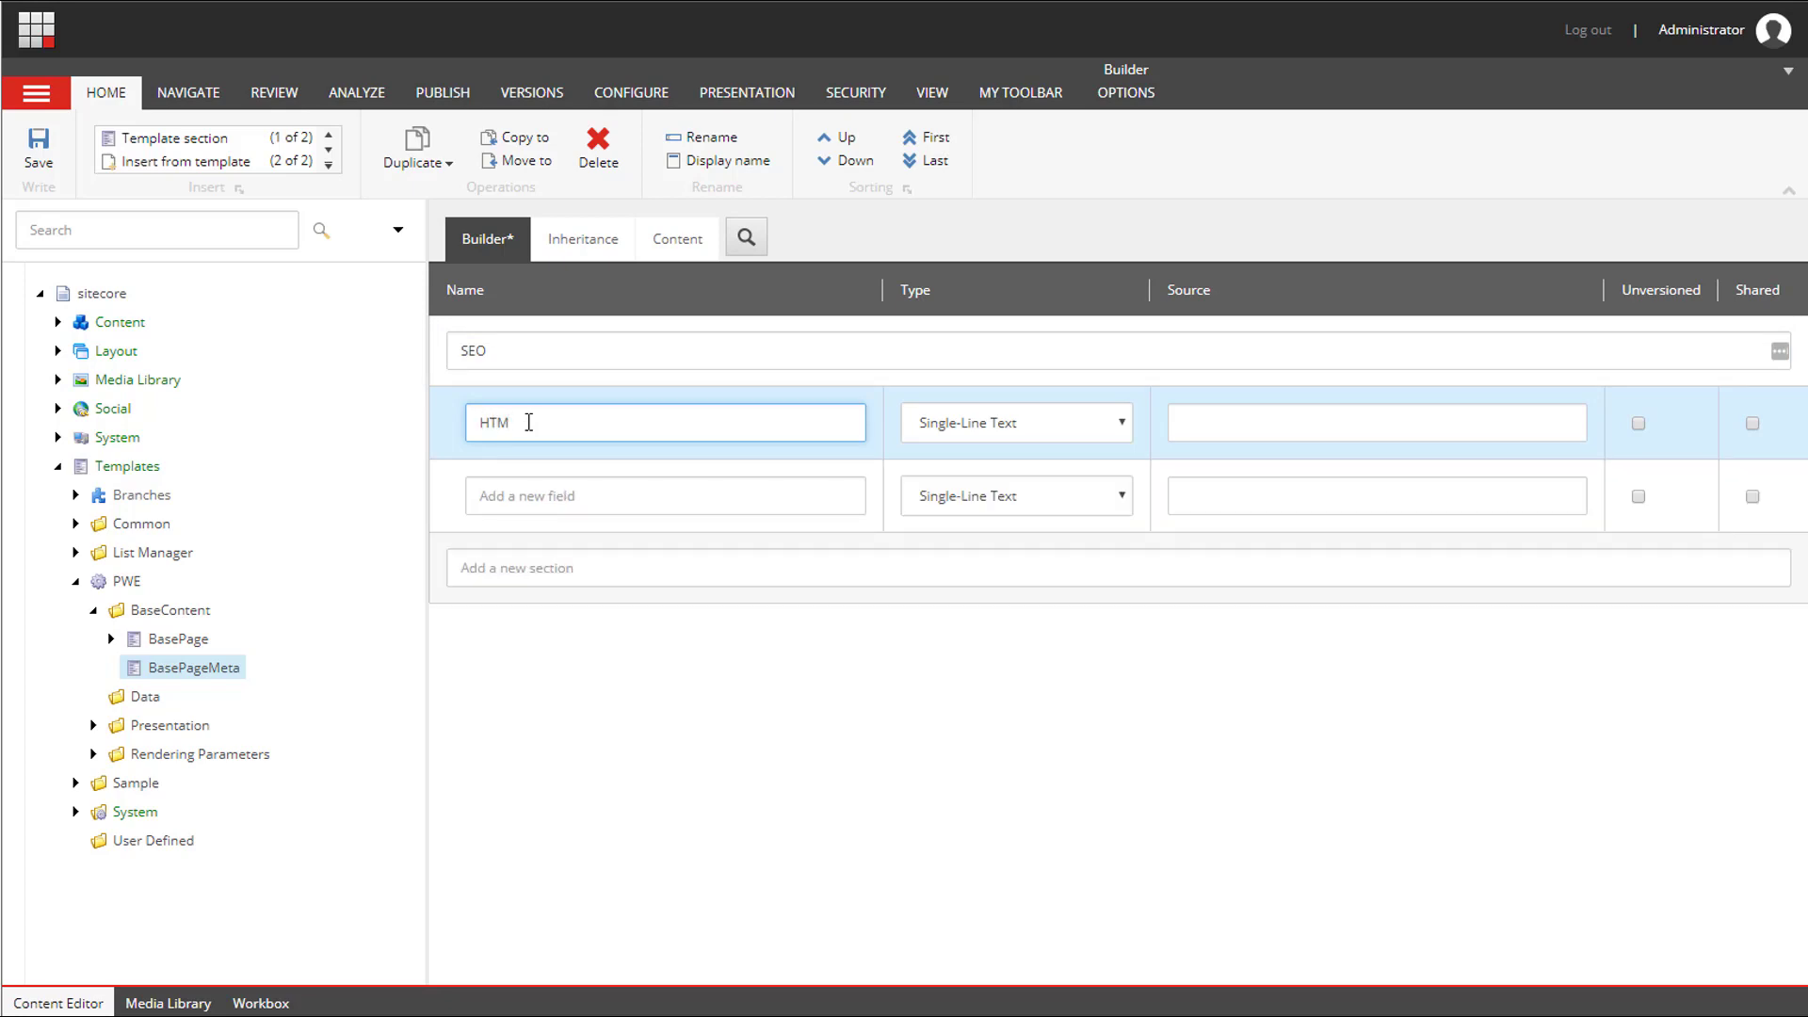
text(LTitle)
click(516, 502)
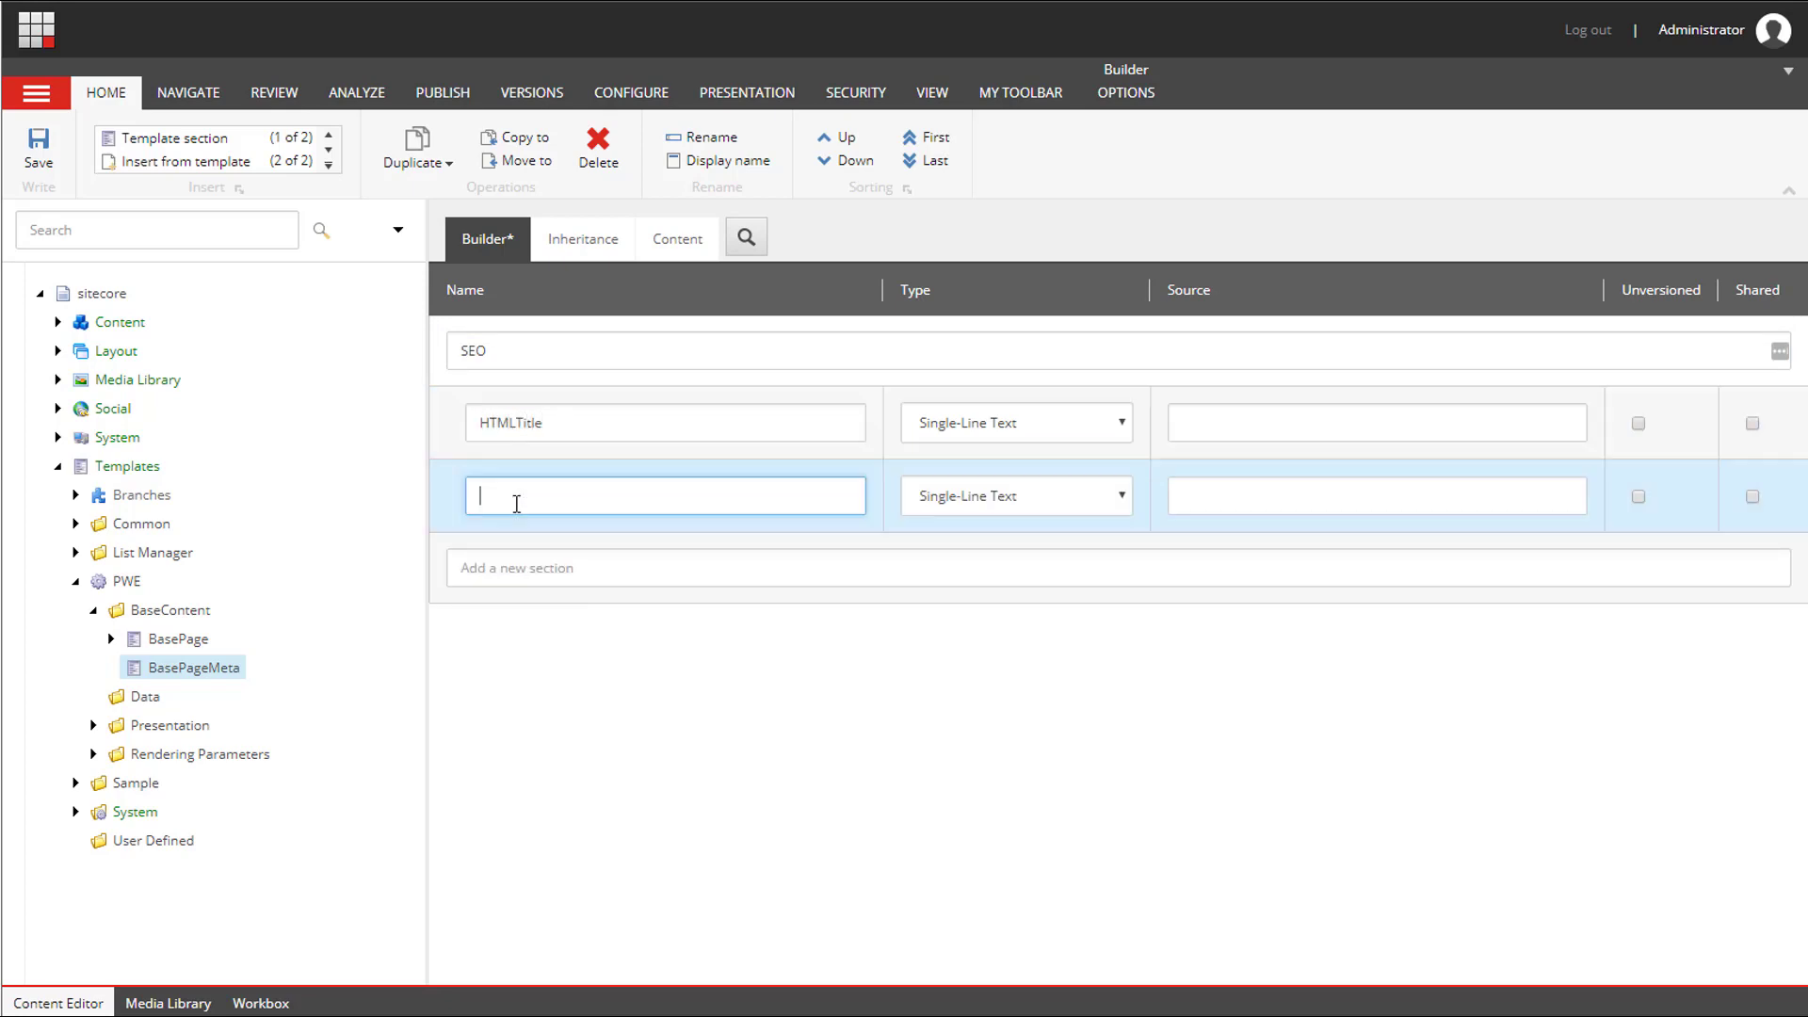
text(HTMLMeta)
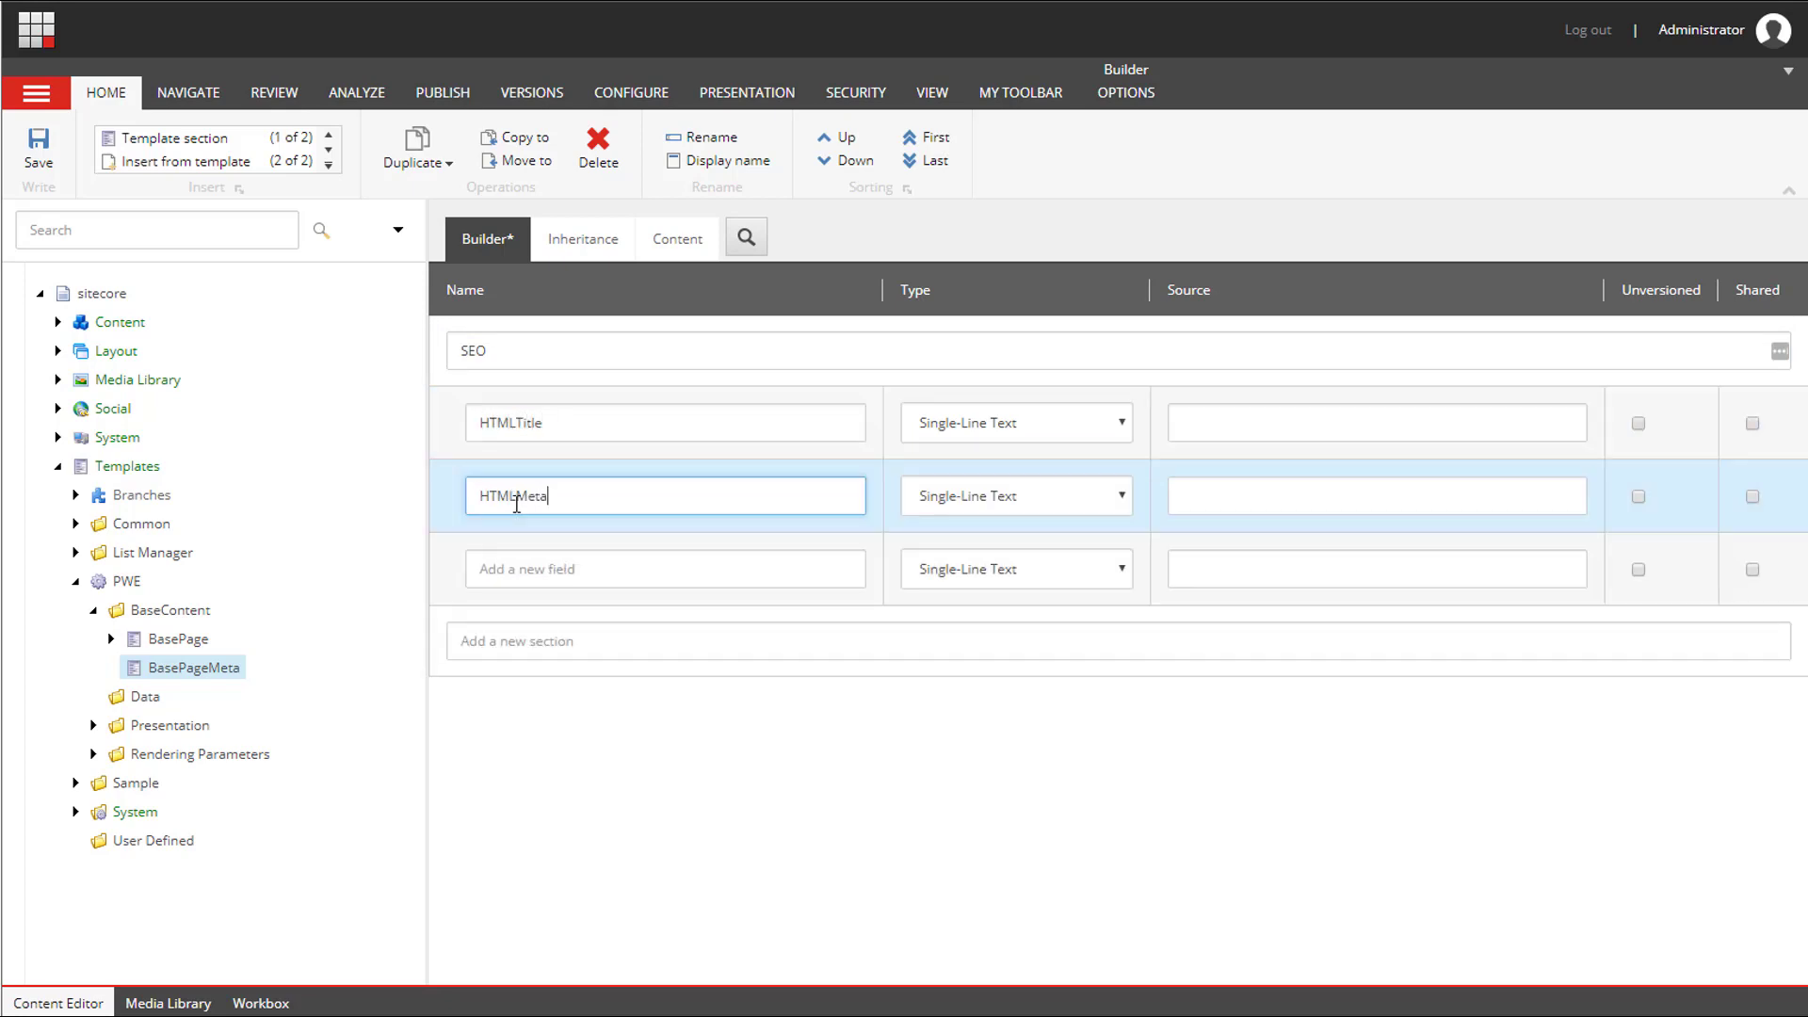
text(Description)
click(58, 162)
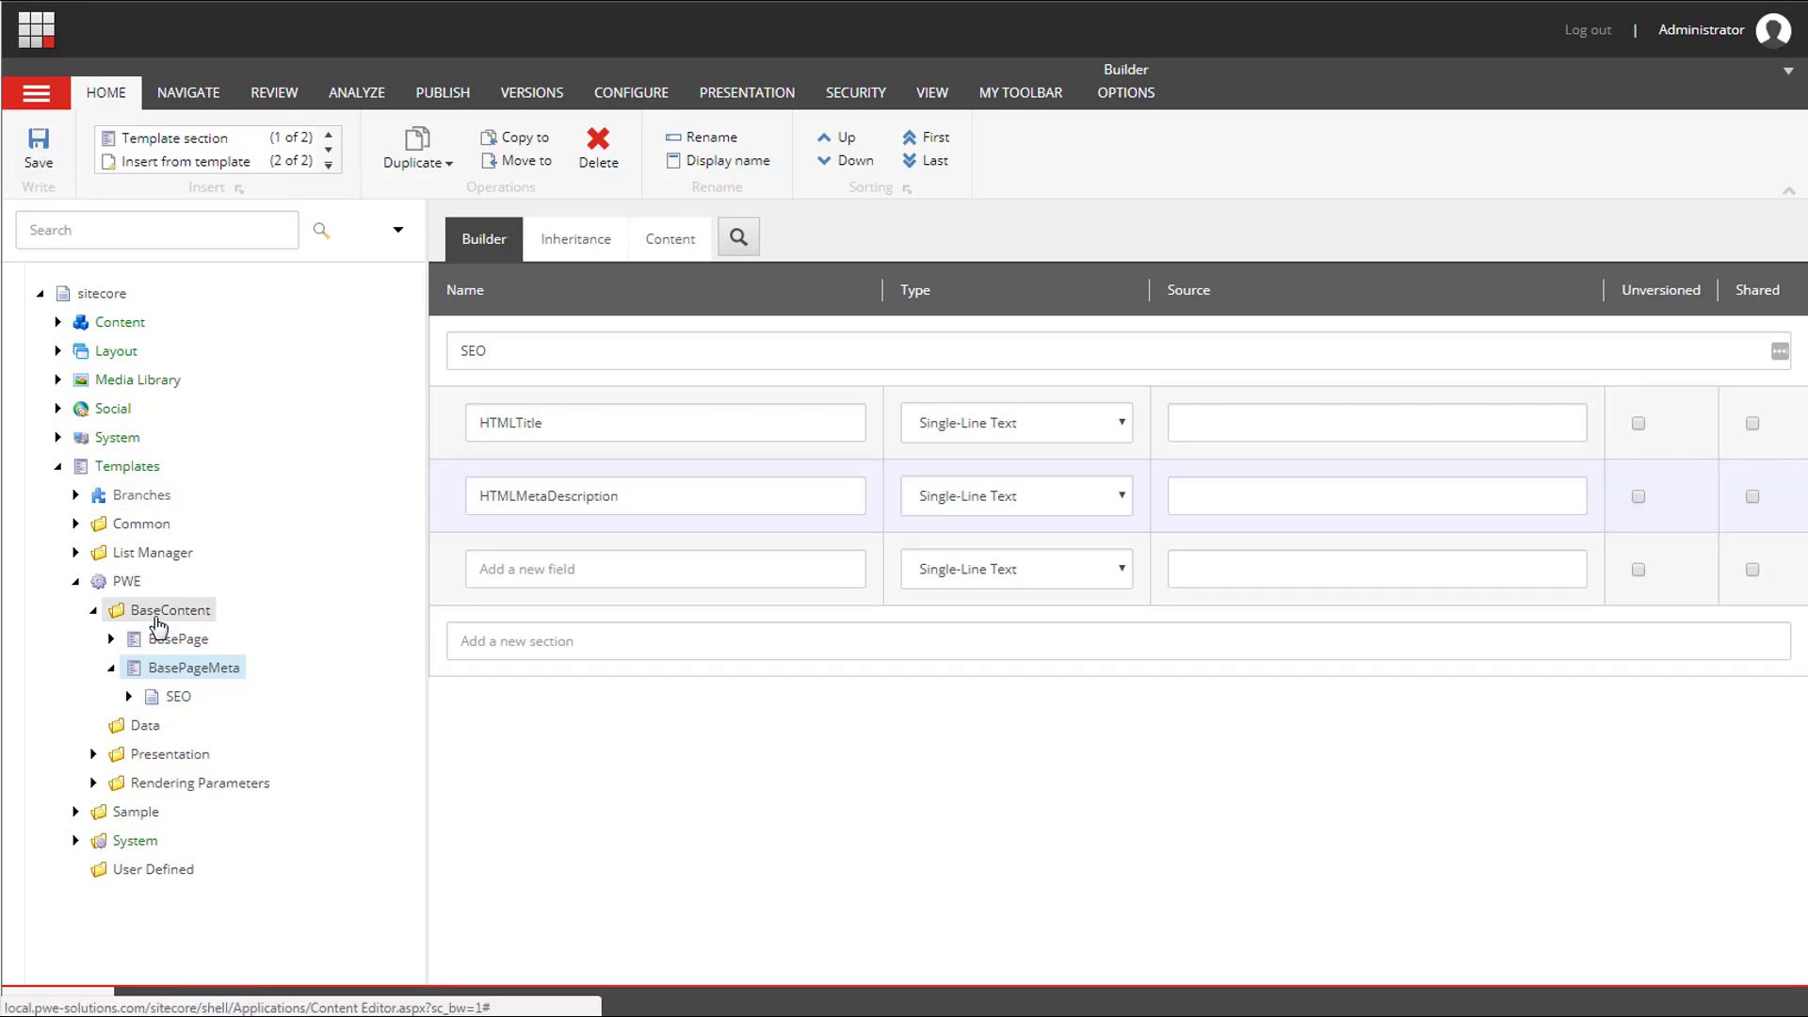
Create a new template named BasePageSettings in the BaseContent folder.
right_click(156, 611)
mouse_move(187, 633)
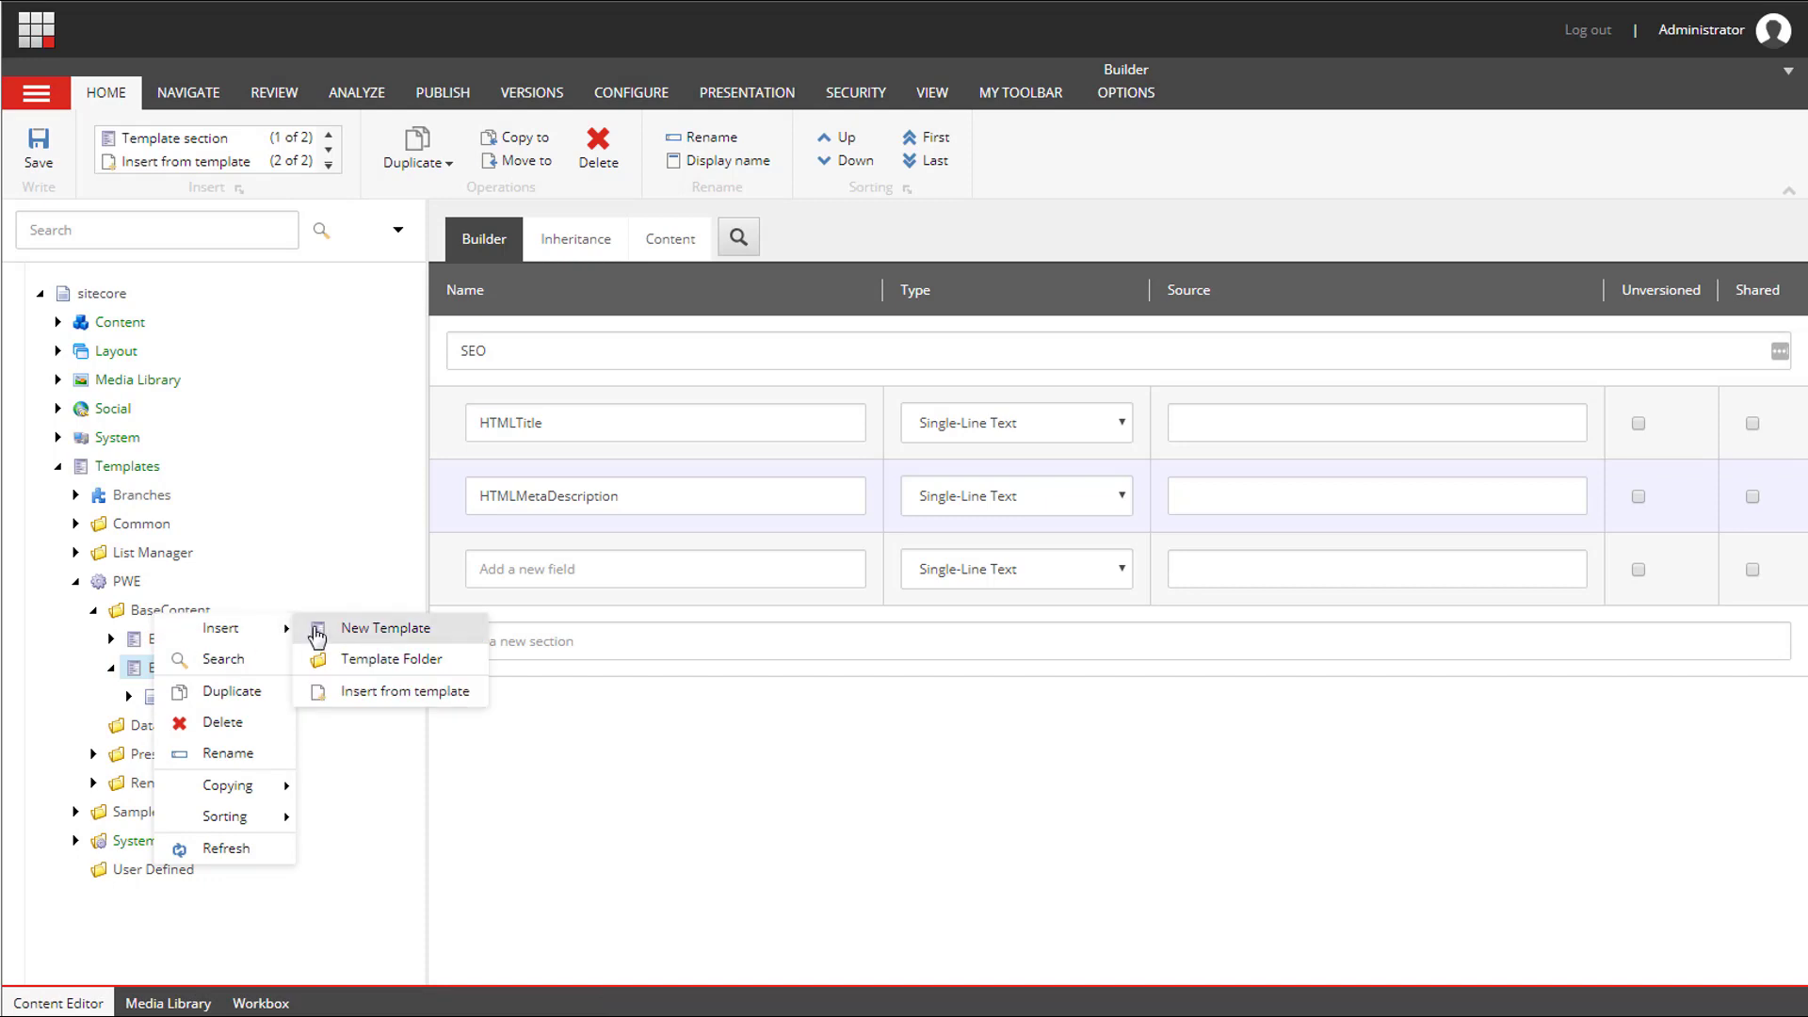
click(344, 626)
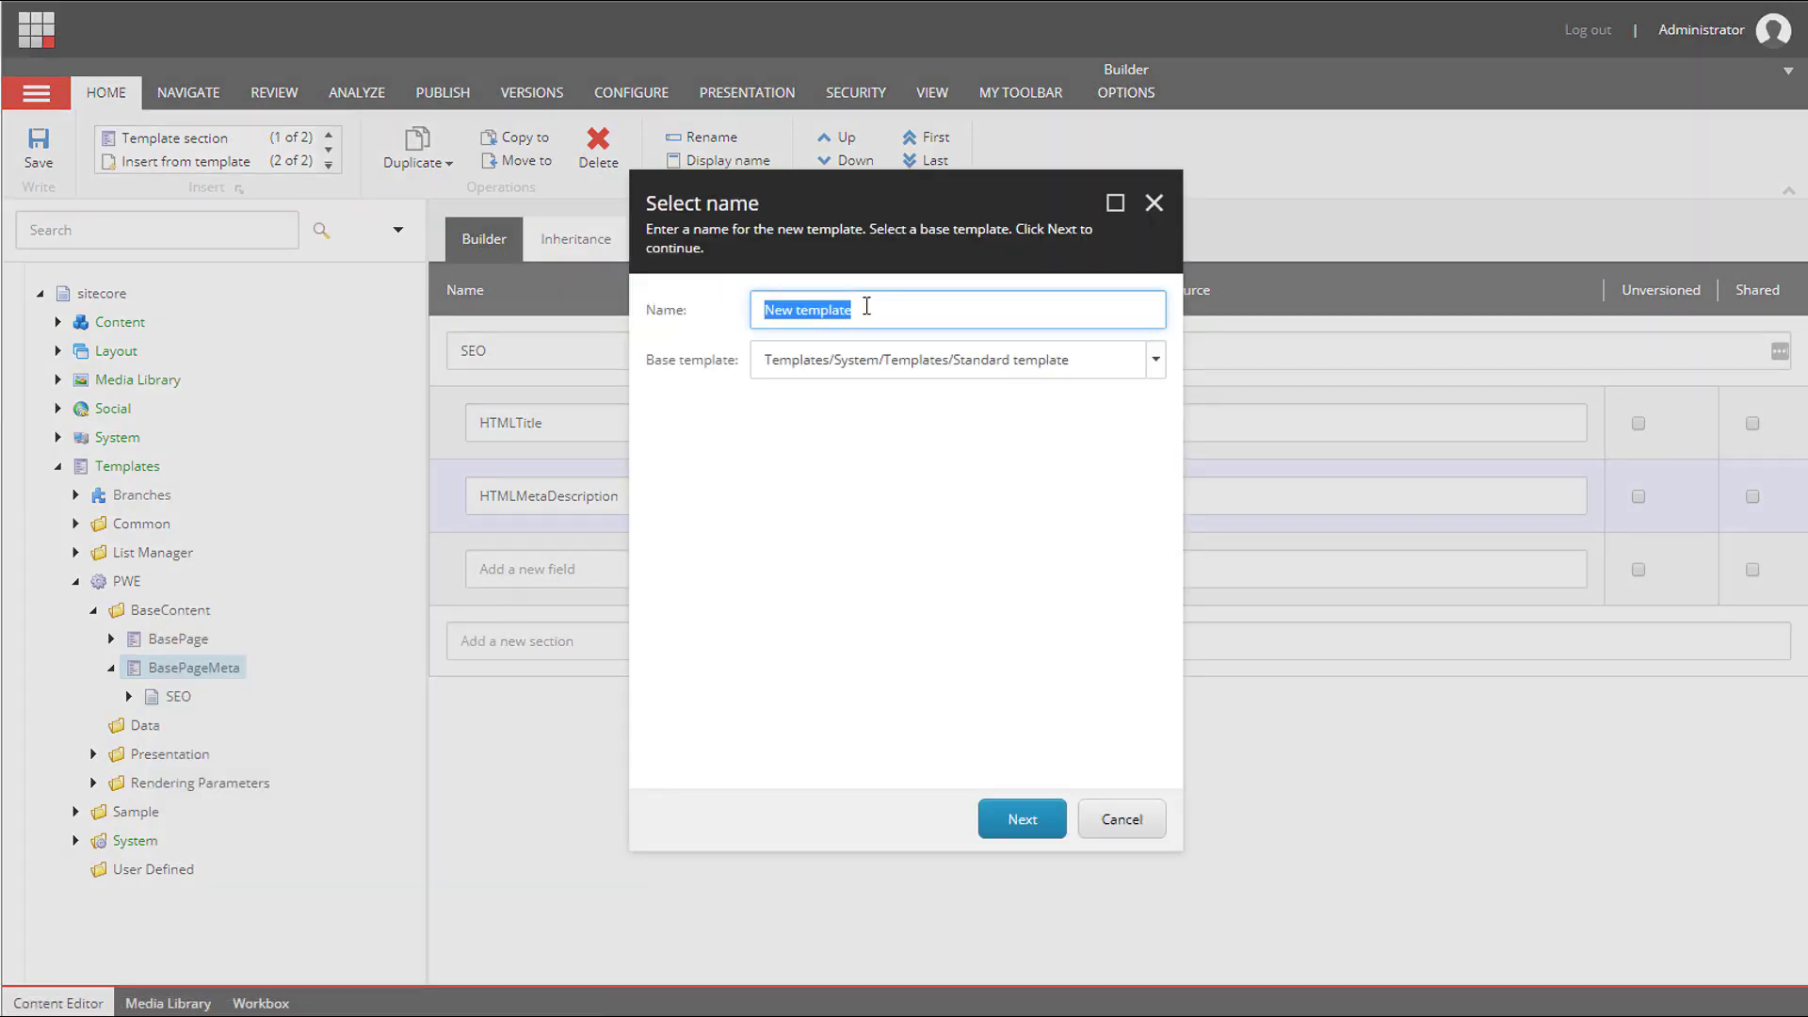
text(BasePageSettings)
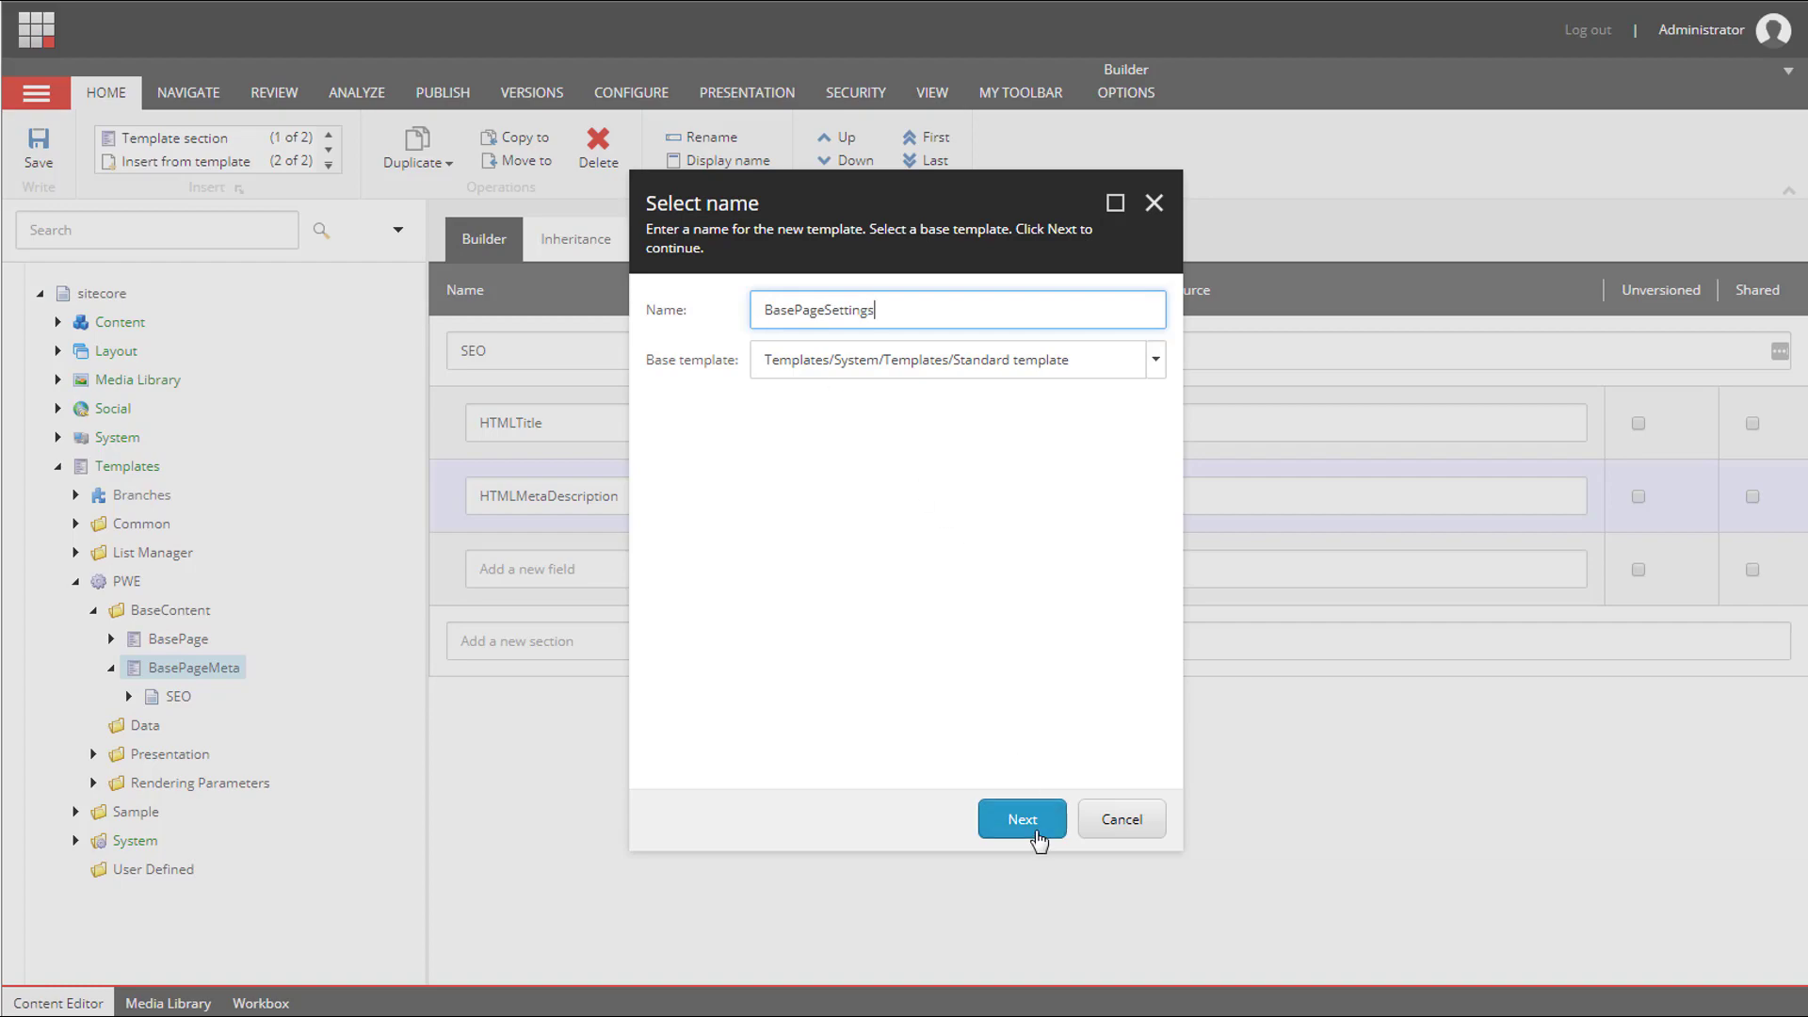
click(1036, 834)
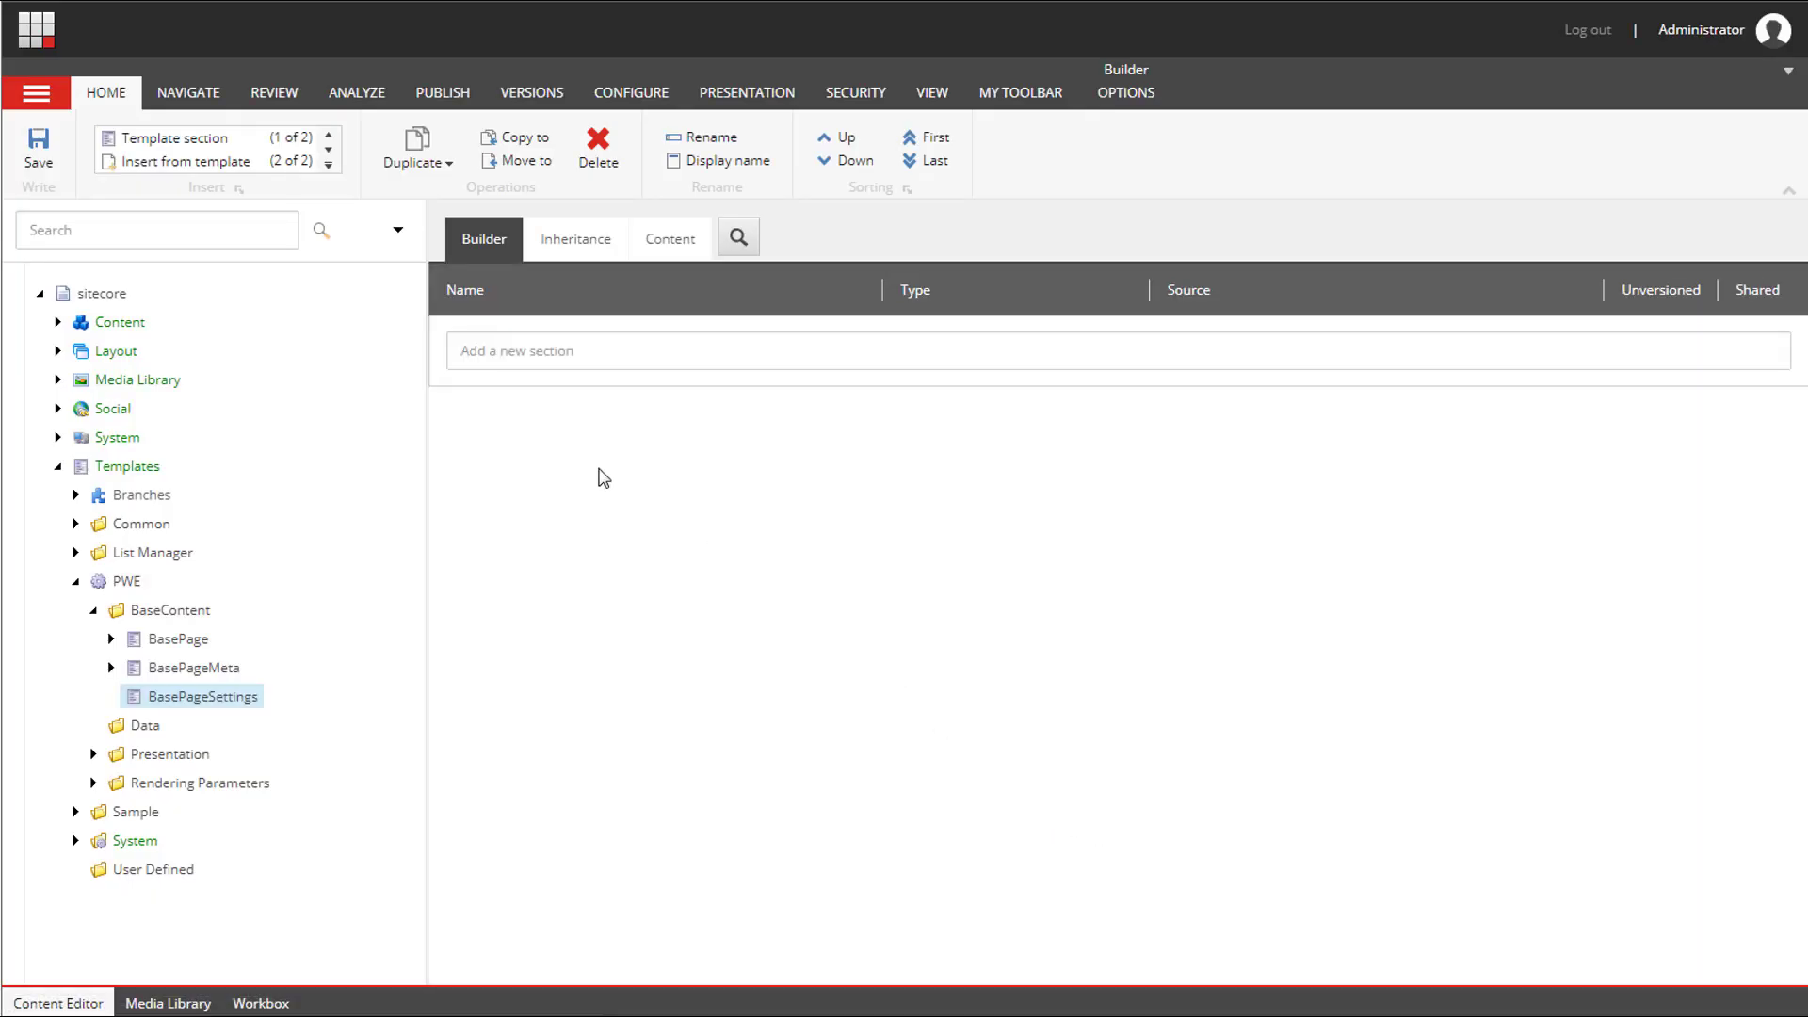
Add a Settings section with an ExcludeFromSitemap field of type Checkbox.
click(504, 350)
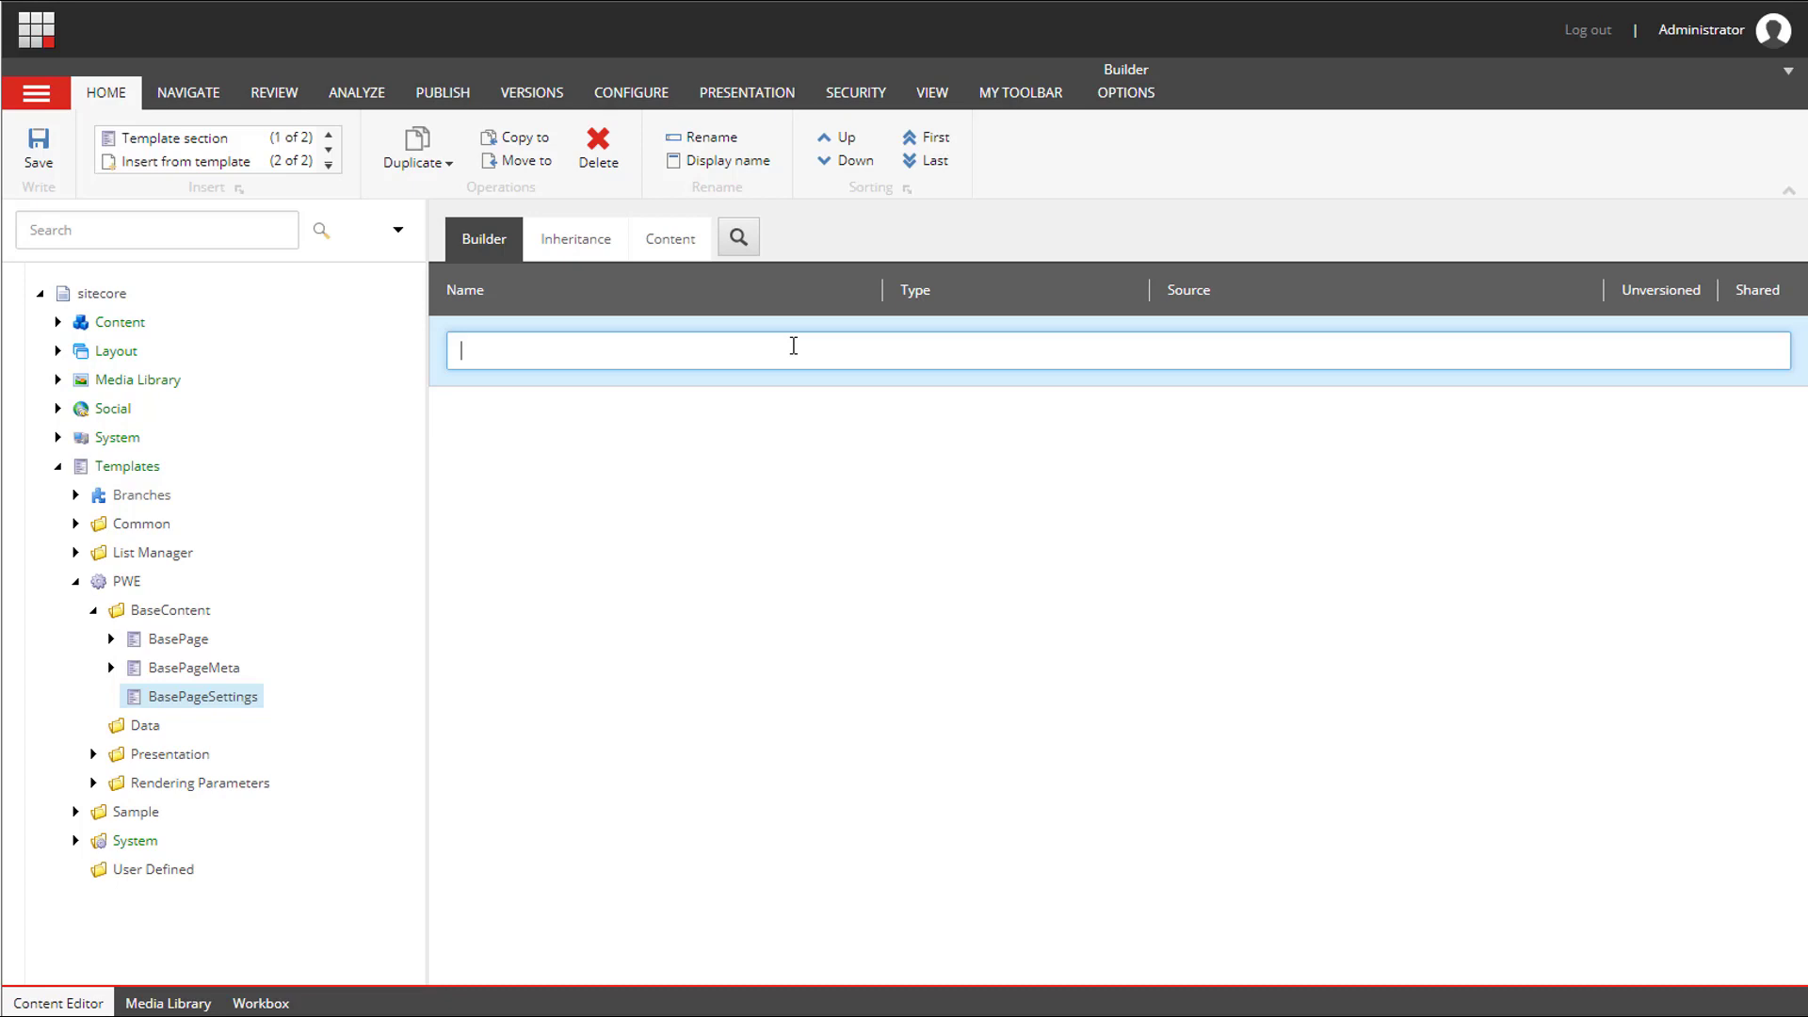
text(Se)
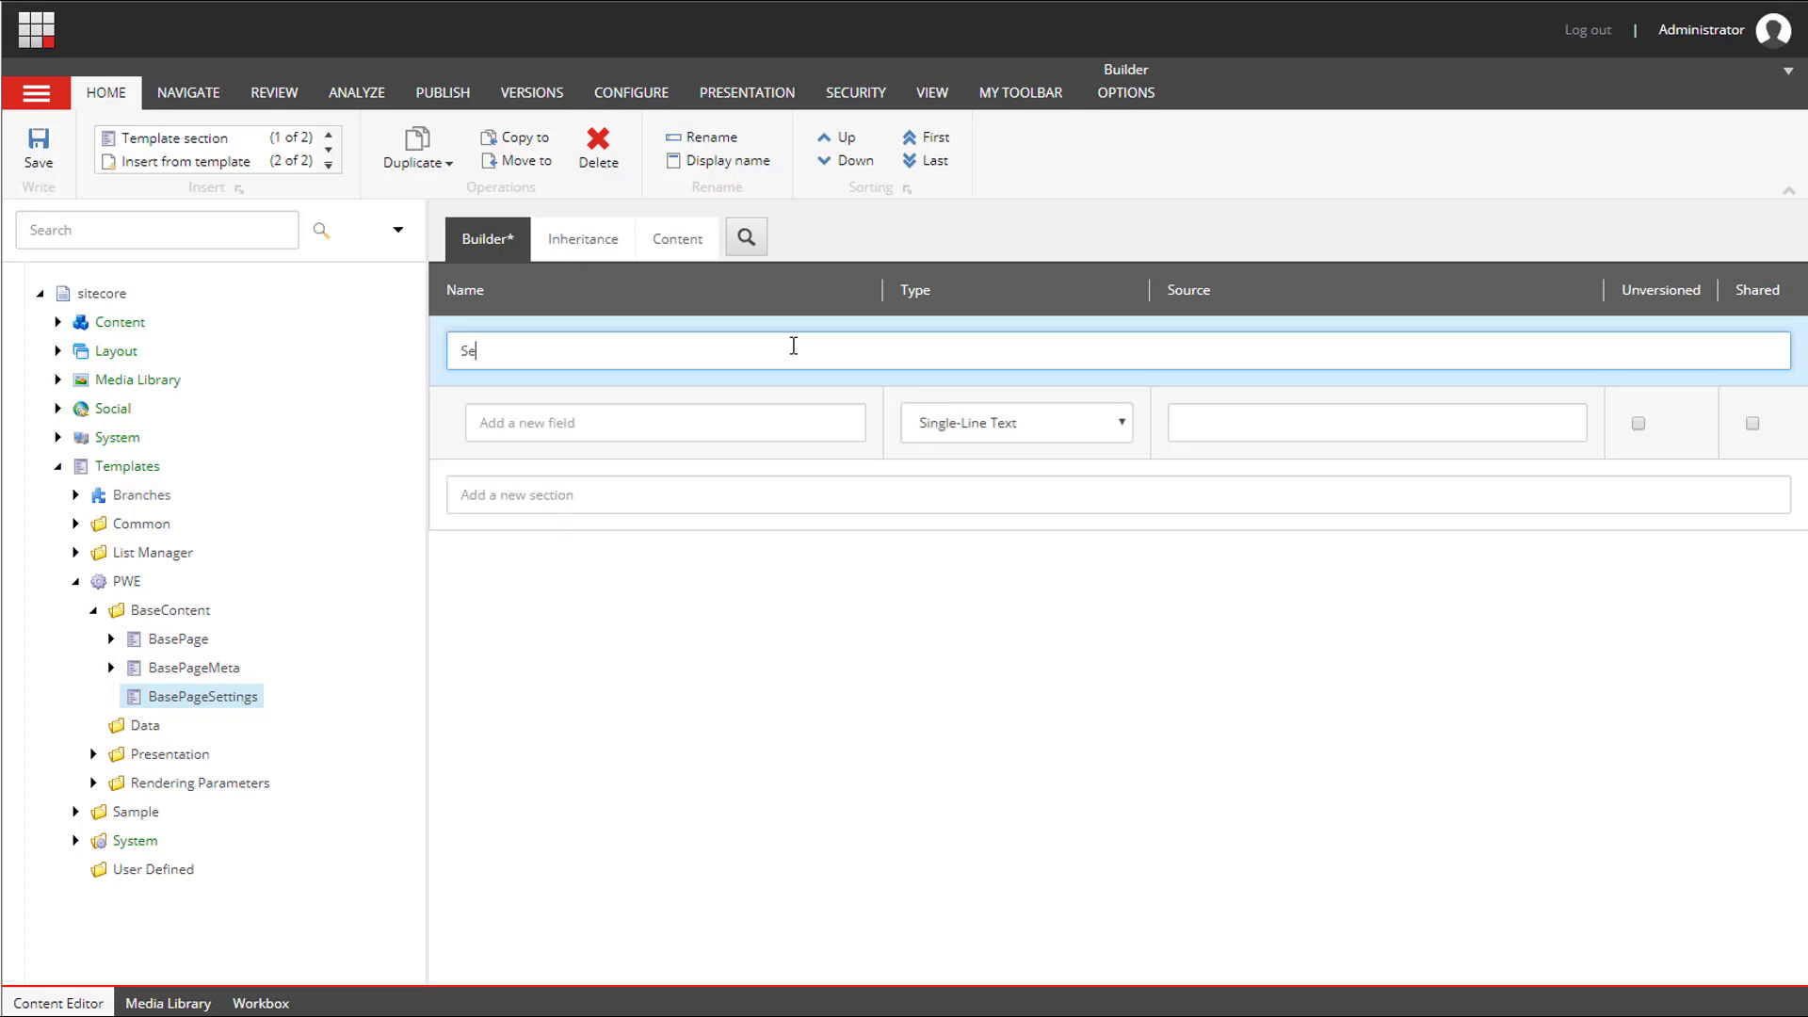
text(ttings)
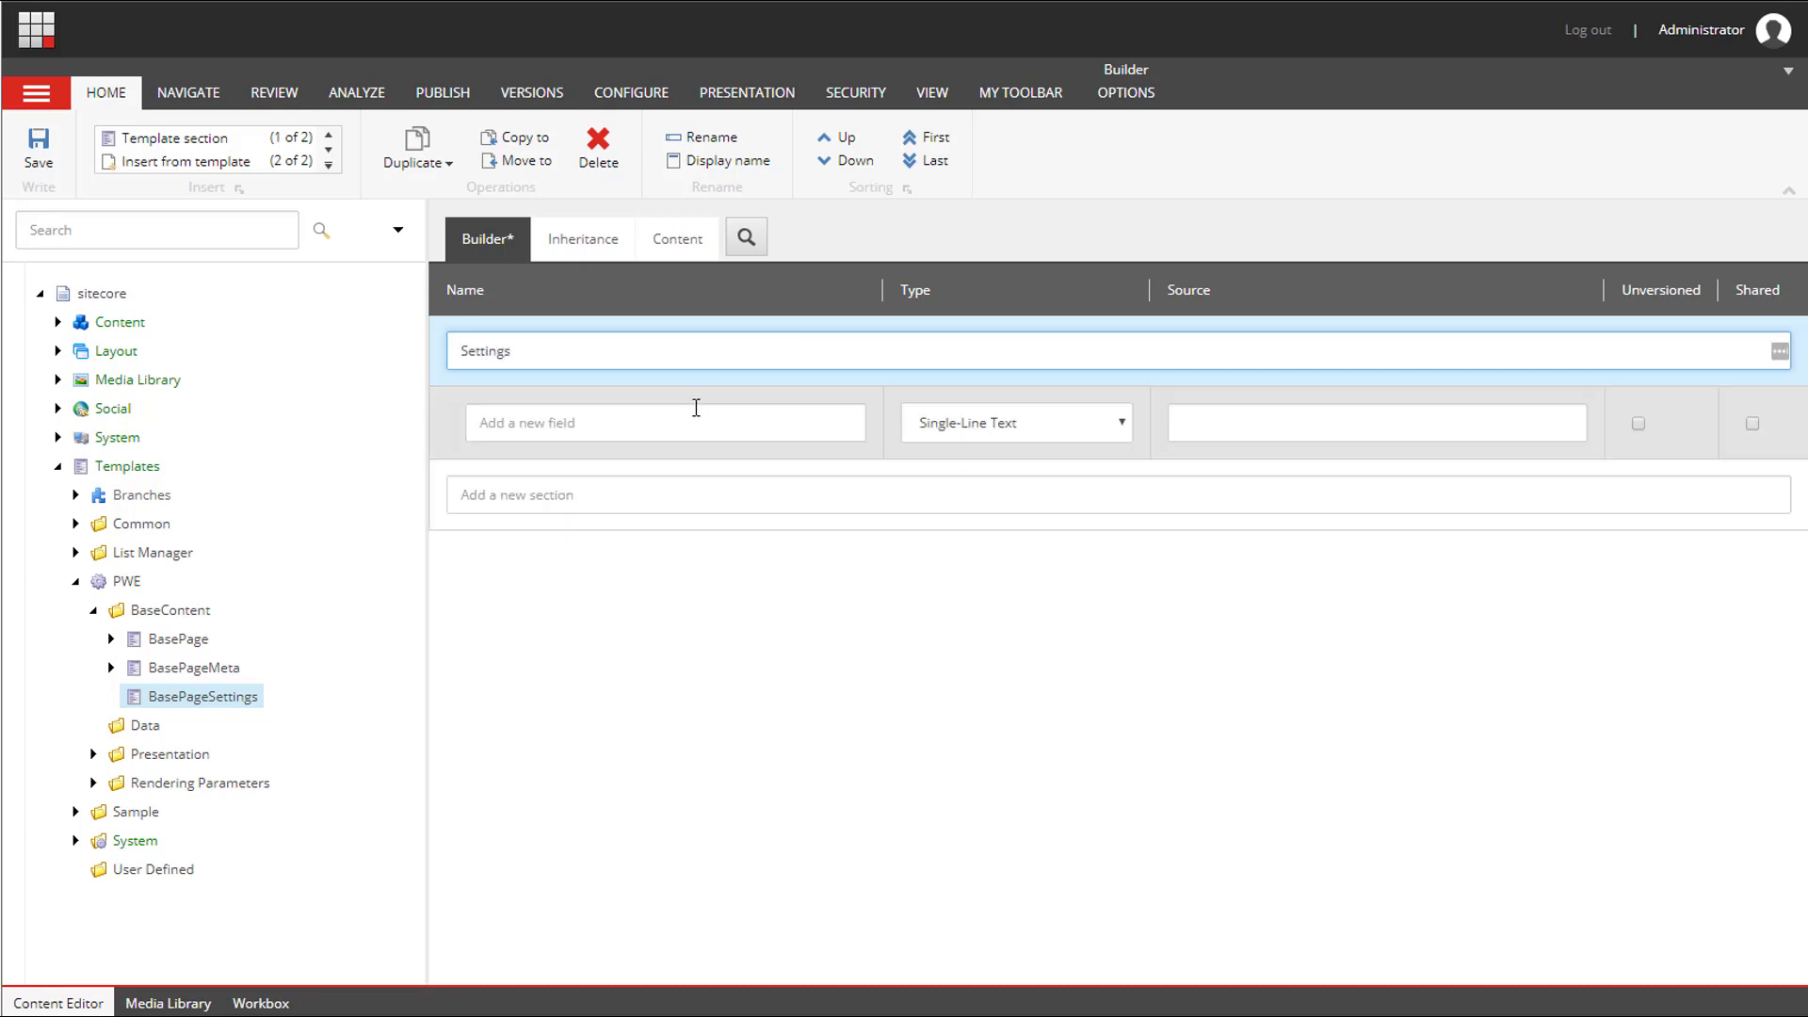
click(690, 421)
text(ExcludeFromSitemap)
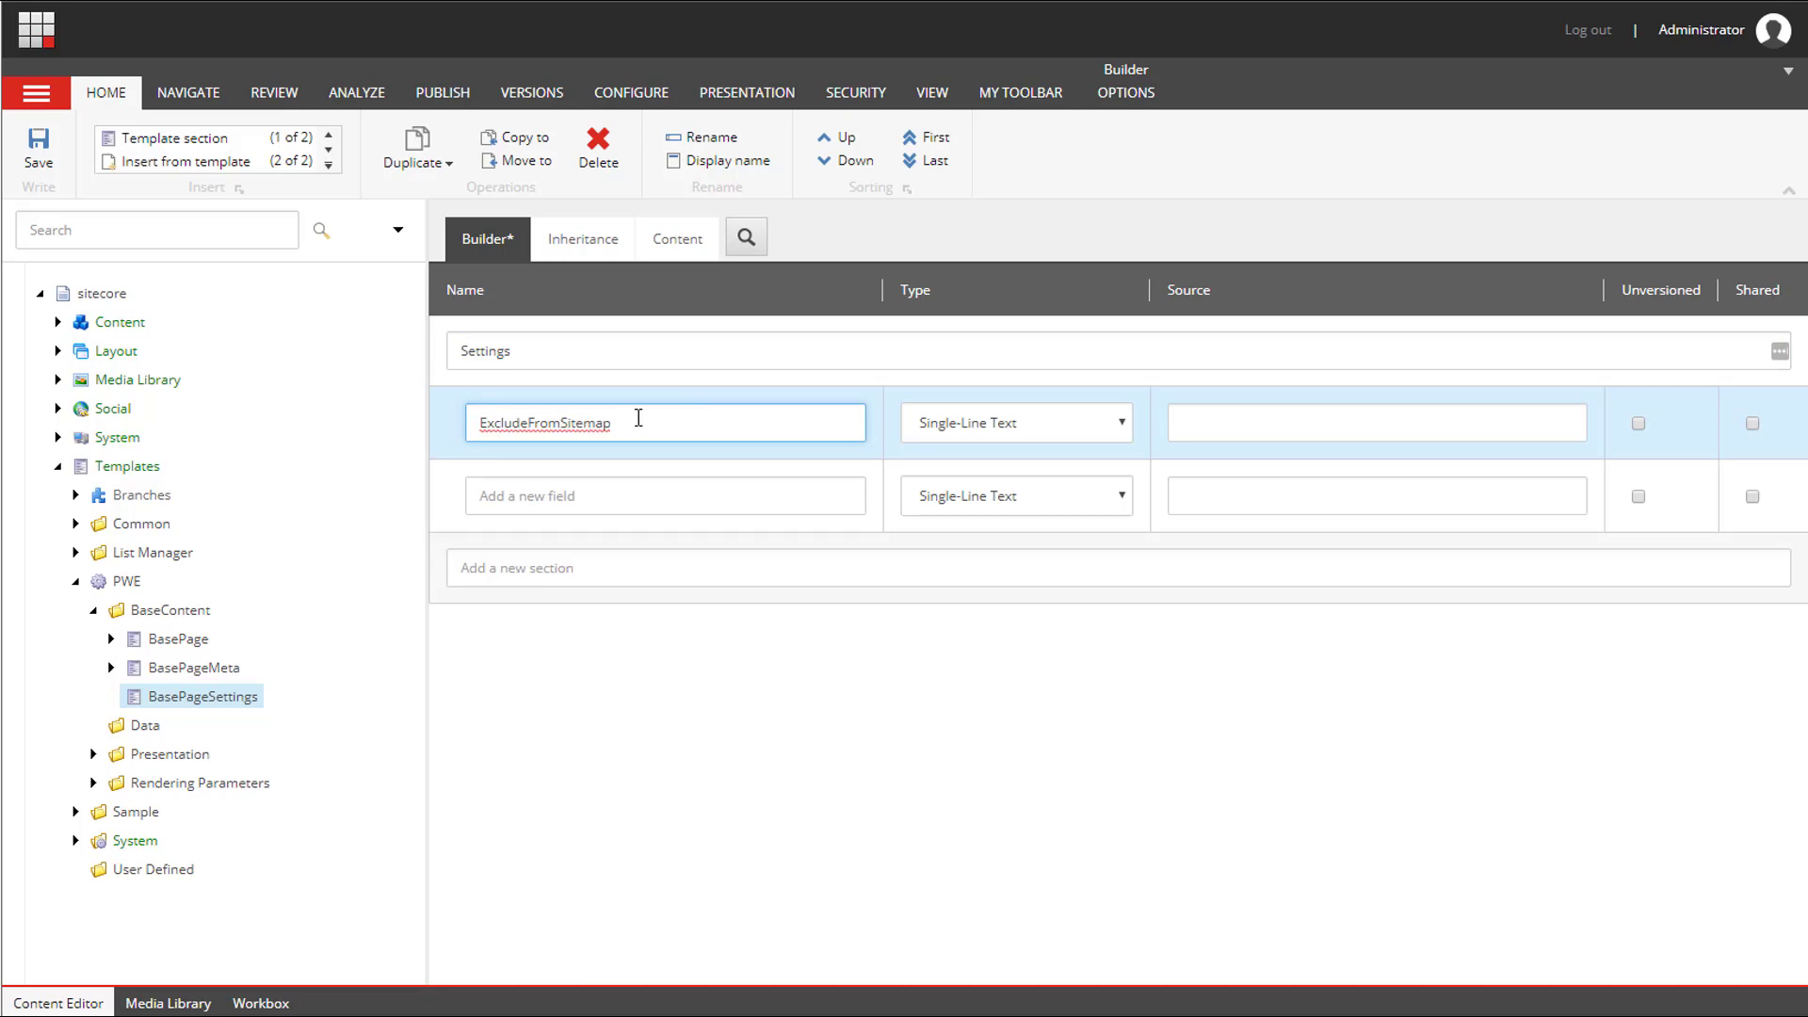
click(1122, 428)
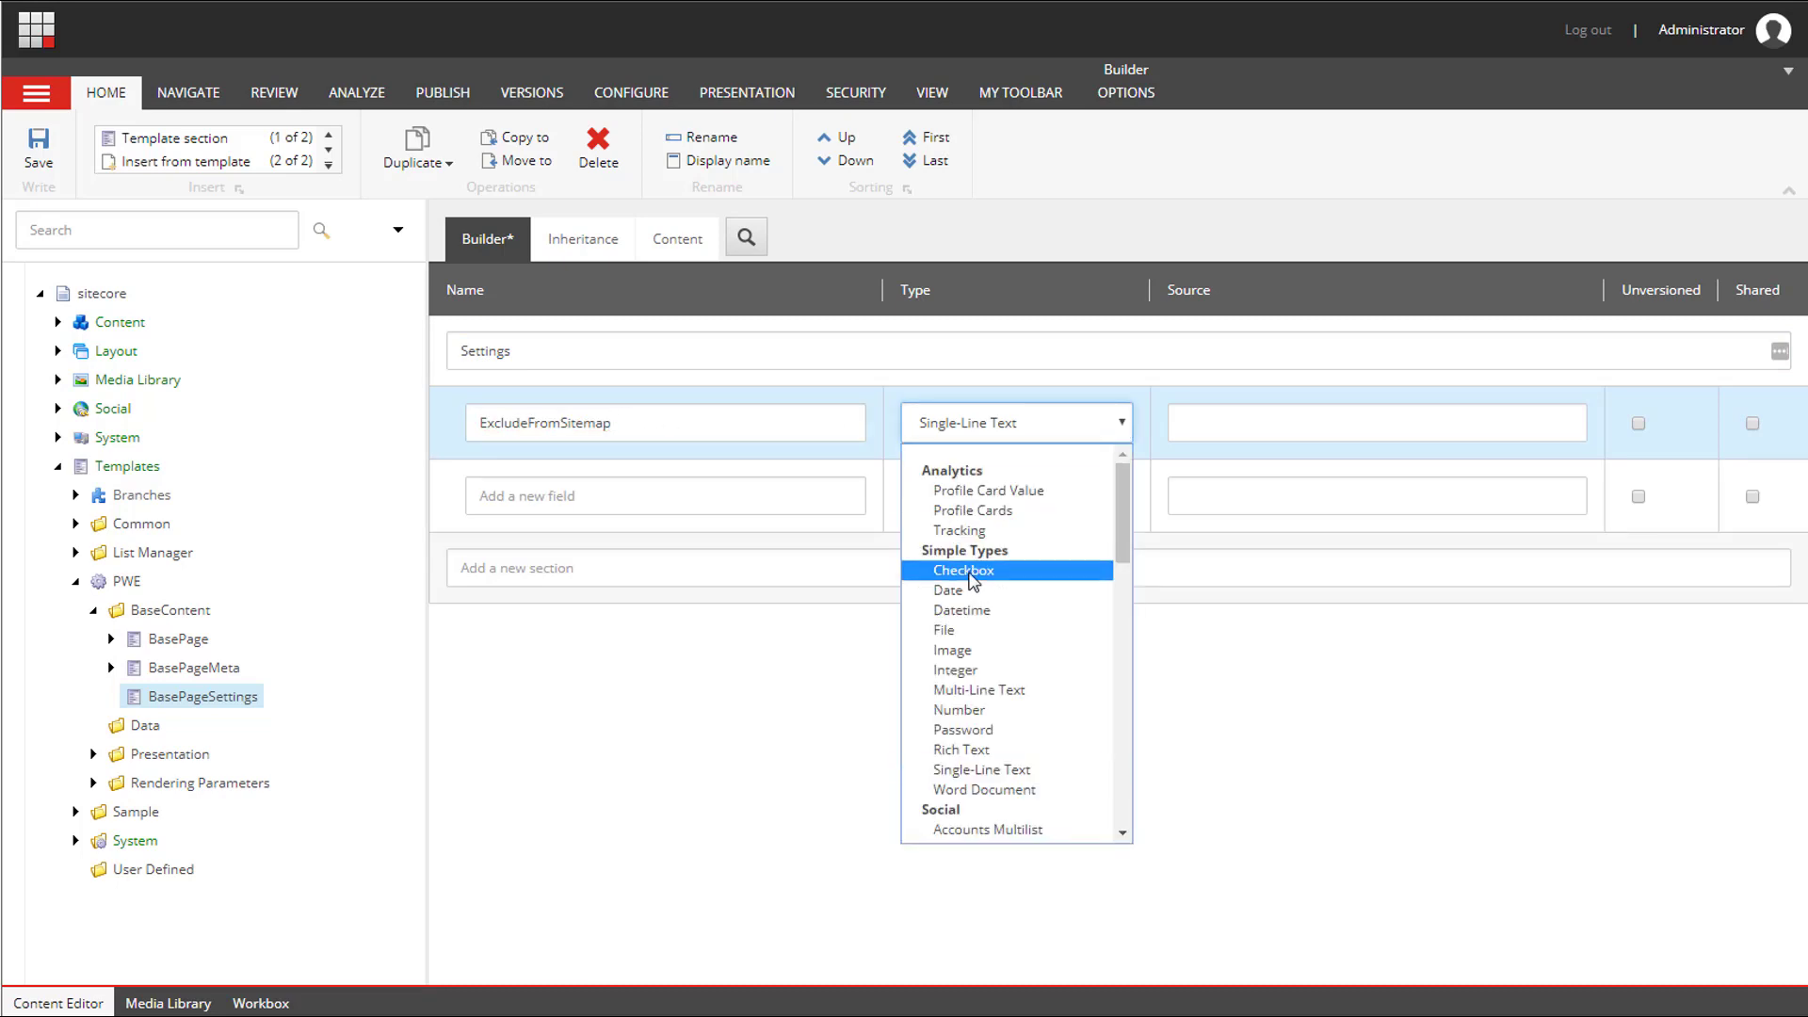
click(976, 574)
Add Checkbox fields ExcludeFromNavigation and ExcludeFromSearch to the Settings section.
click(711, 496)
text(ExcludeFromNavigation)
click(949, 511)
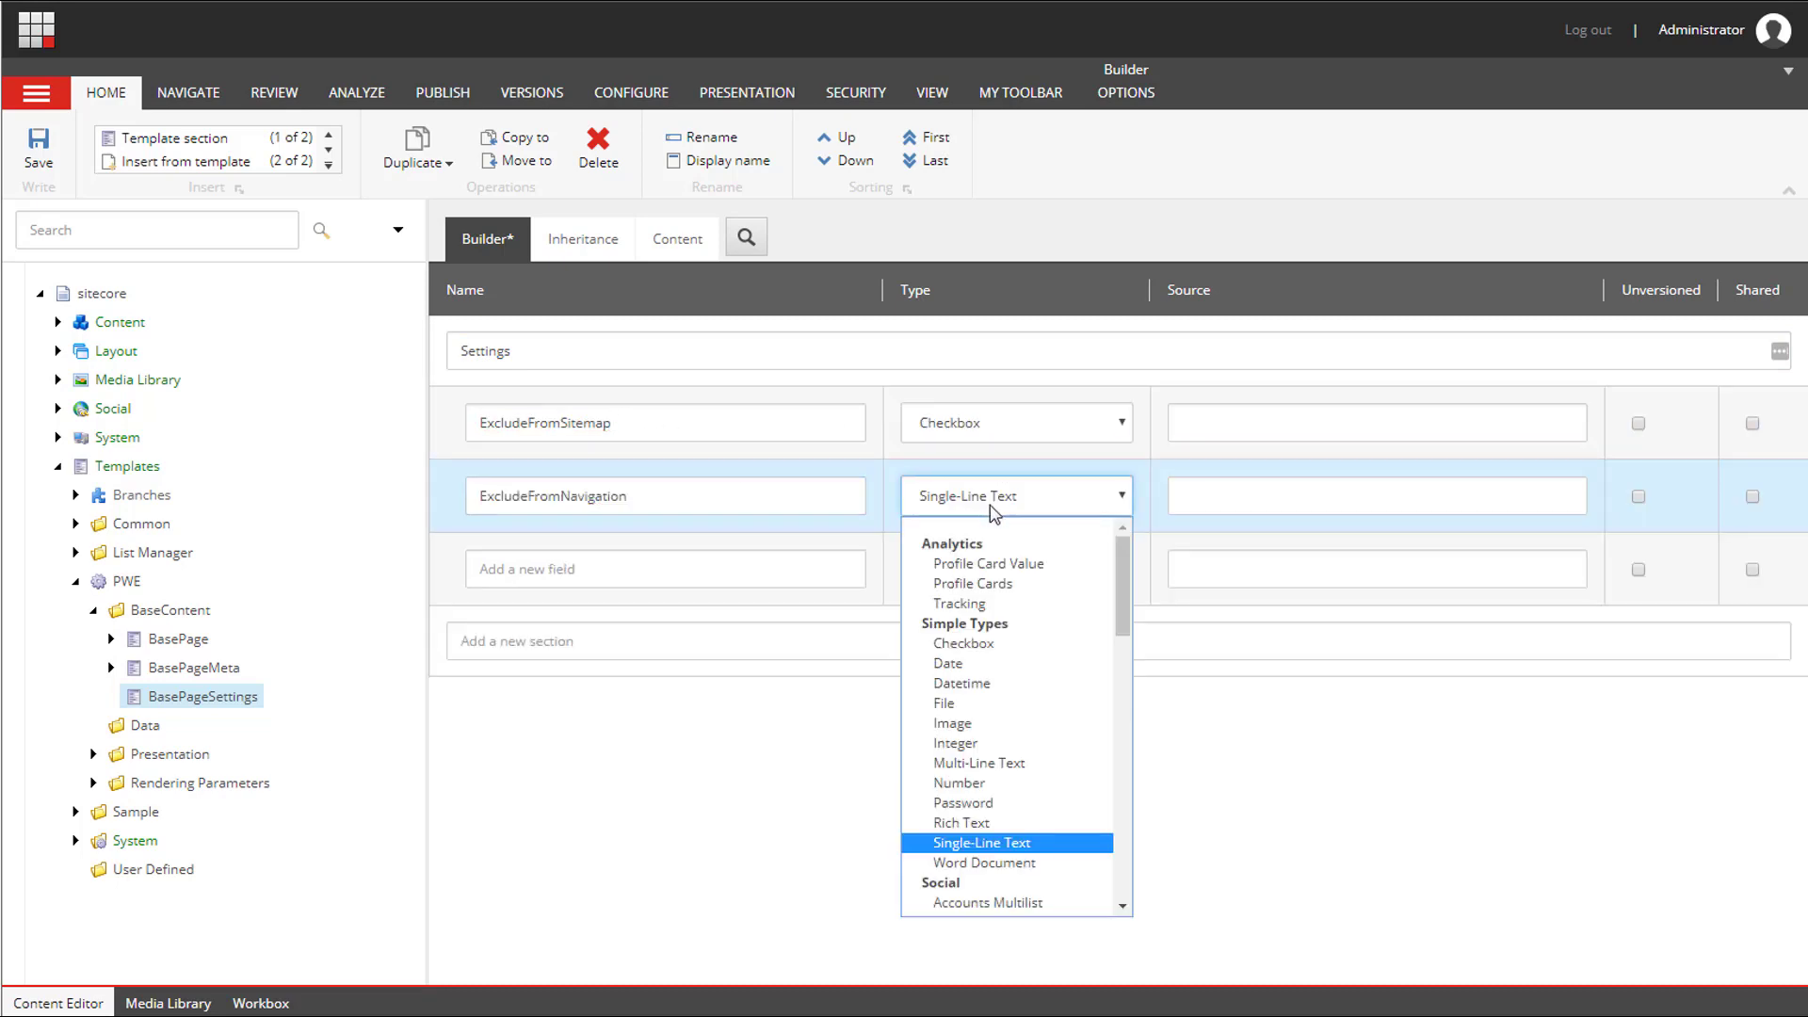
click(975, 648)
click(695, 577)
text(ExcludeFromSearch)
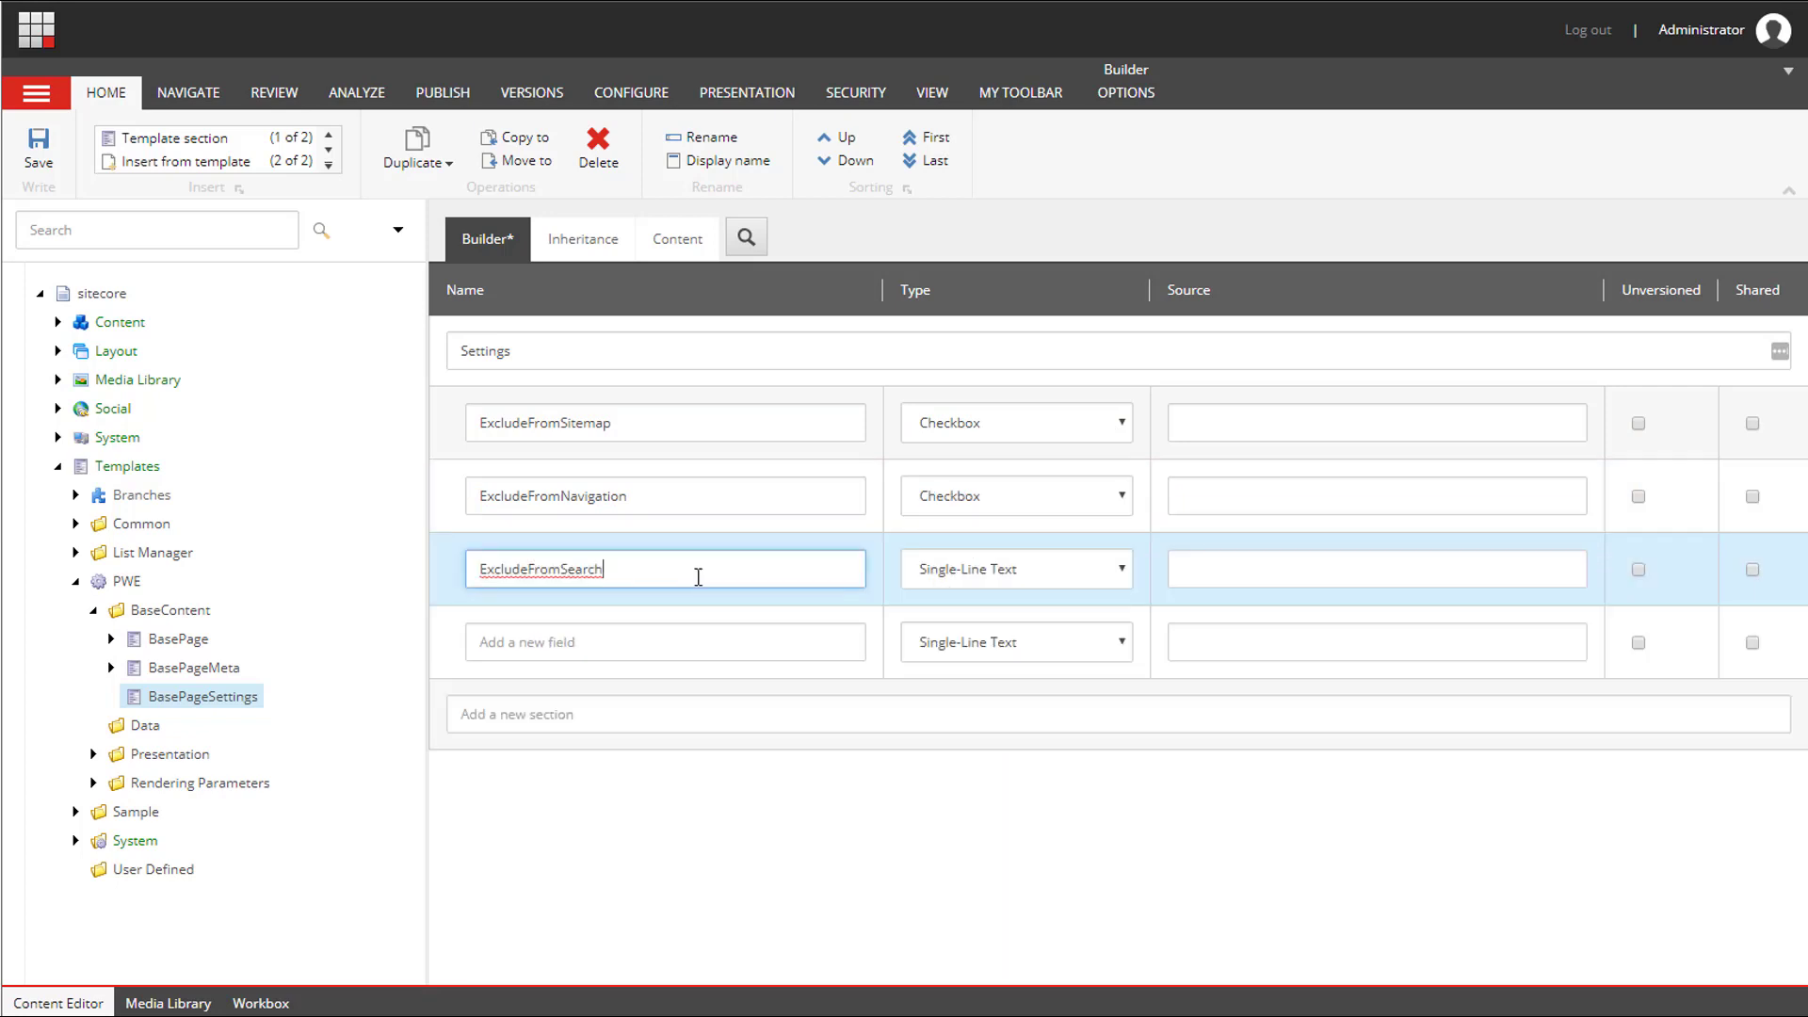
click(965, 582)
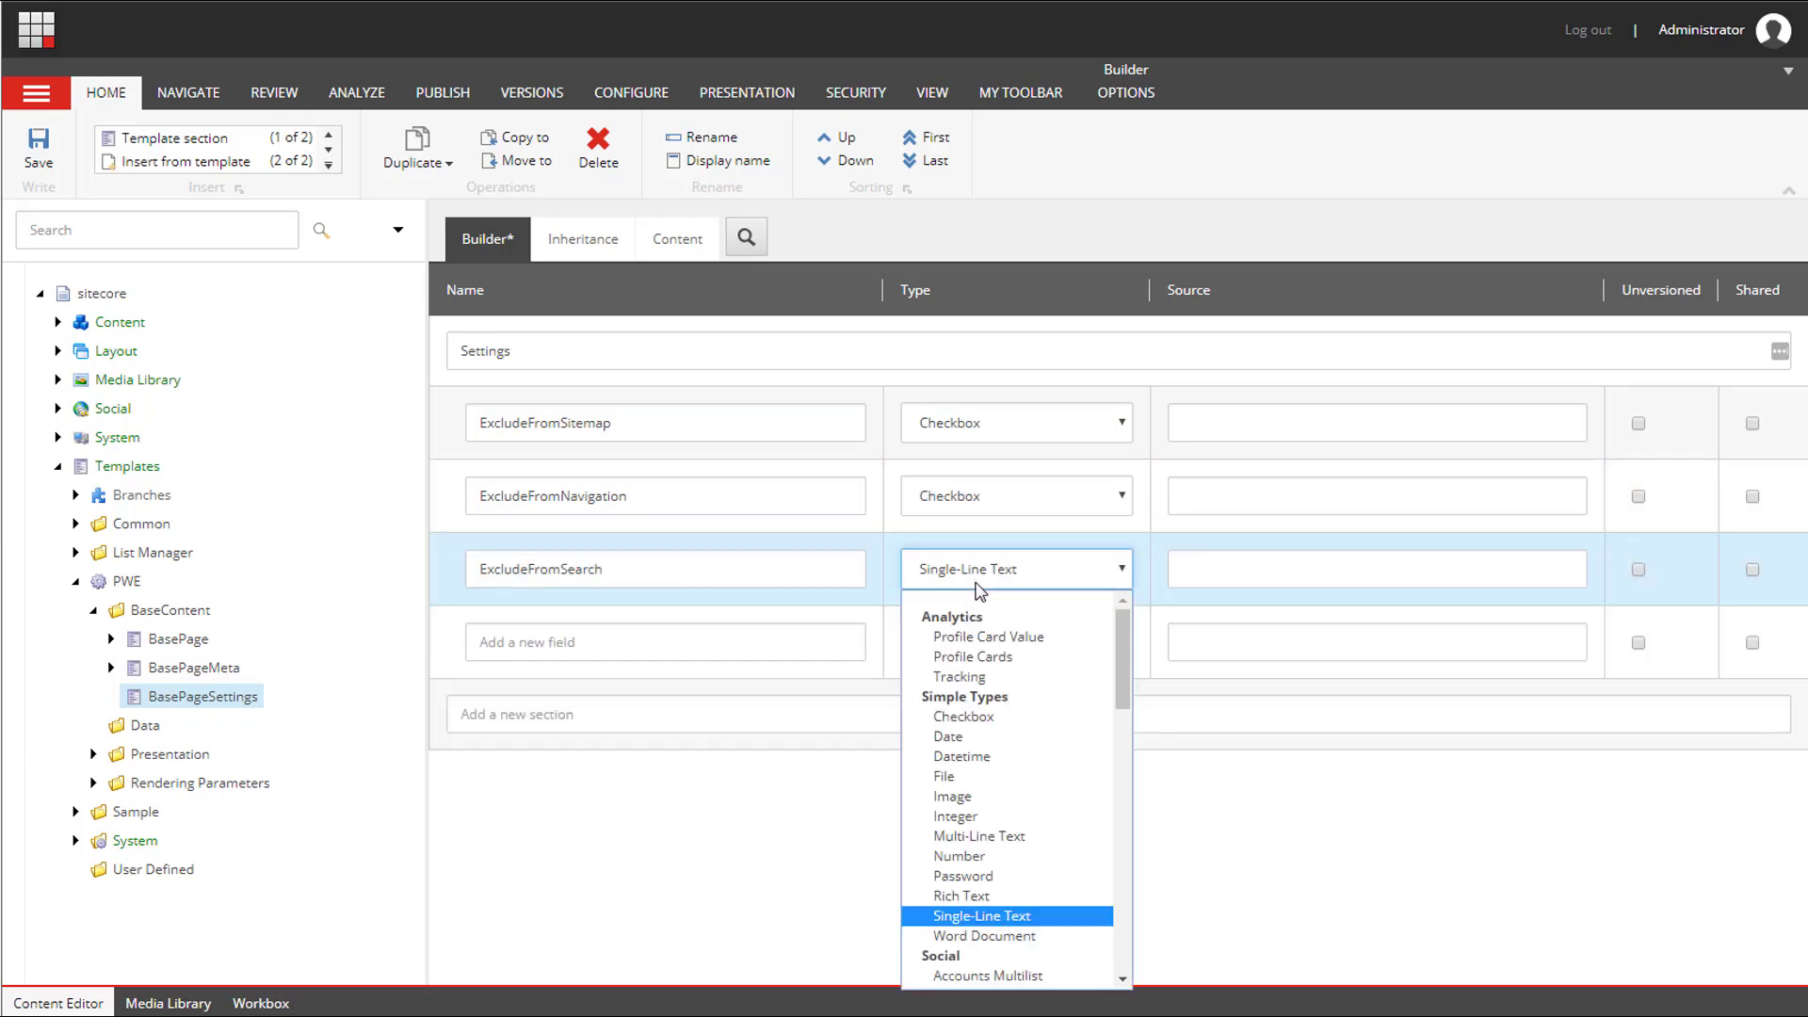
click(980, 718)
Save BasePageSettings, then create a new template named ContentPage in BaseContent.
click(45, 166)
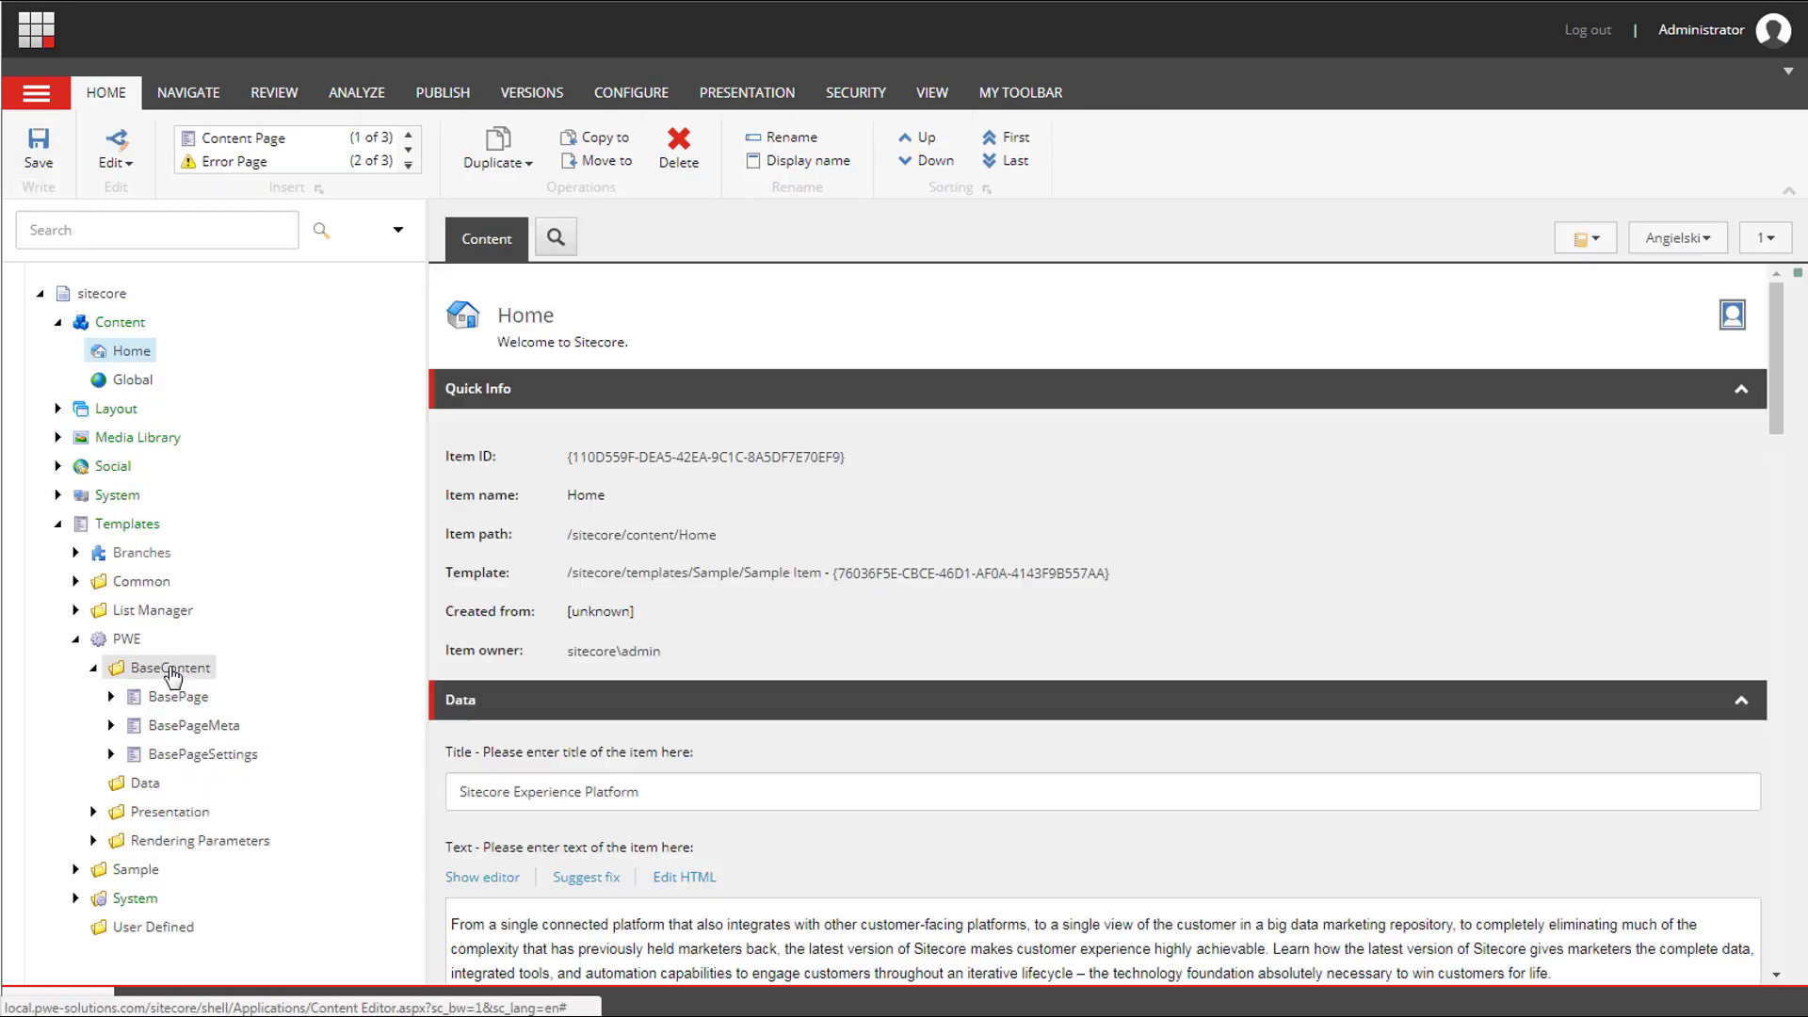
right_click(173, 676)
mouse_move(240, 682)
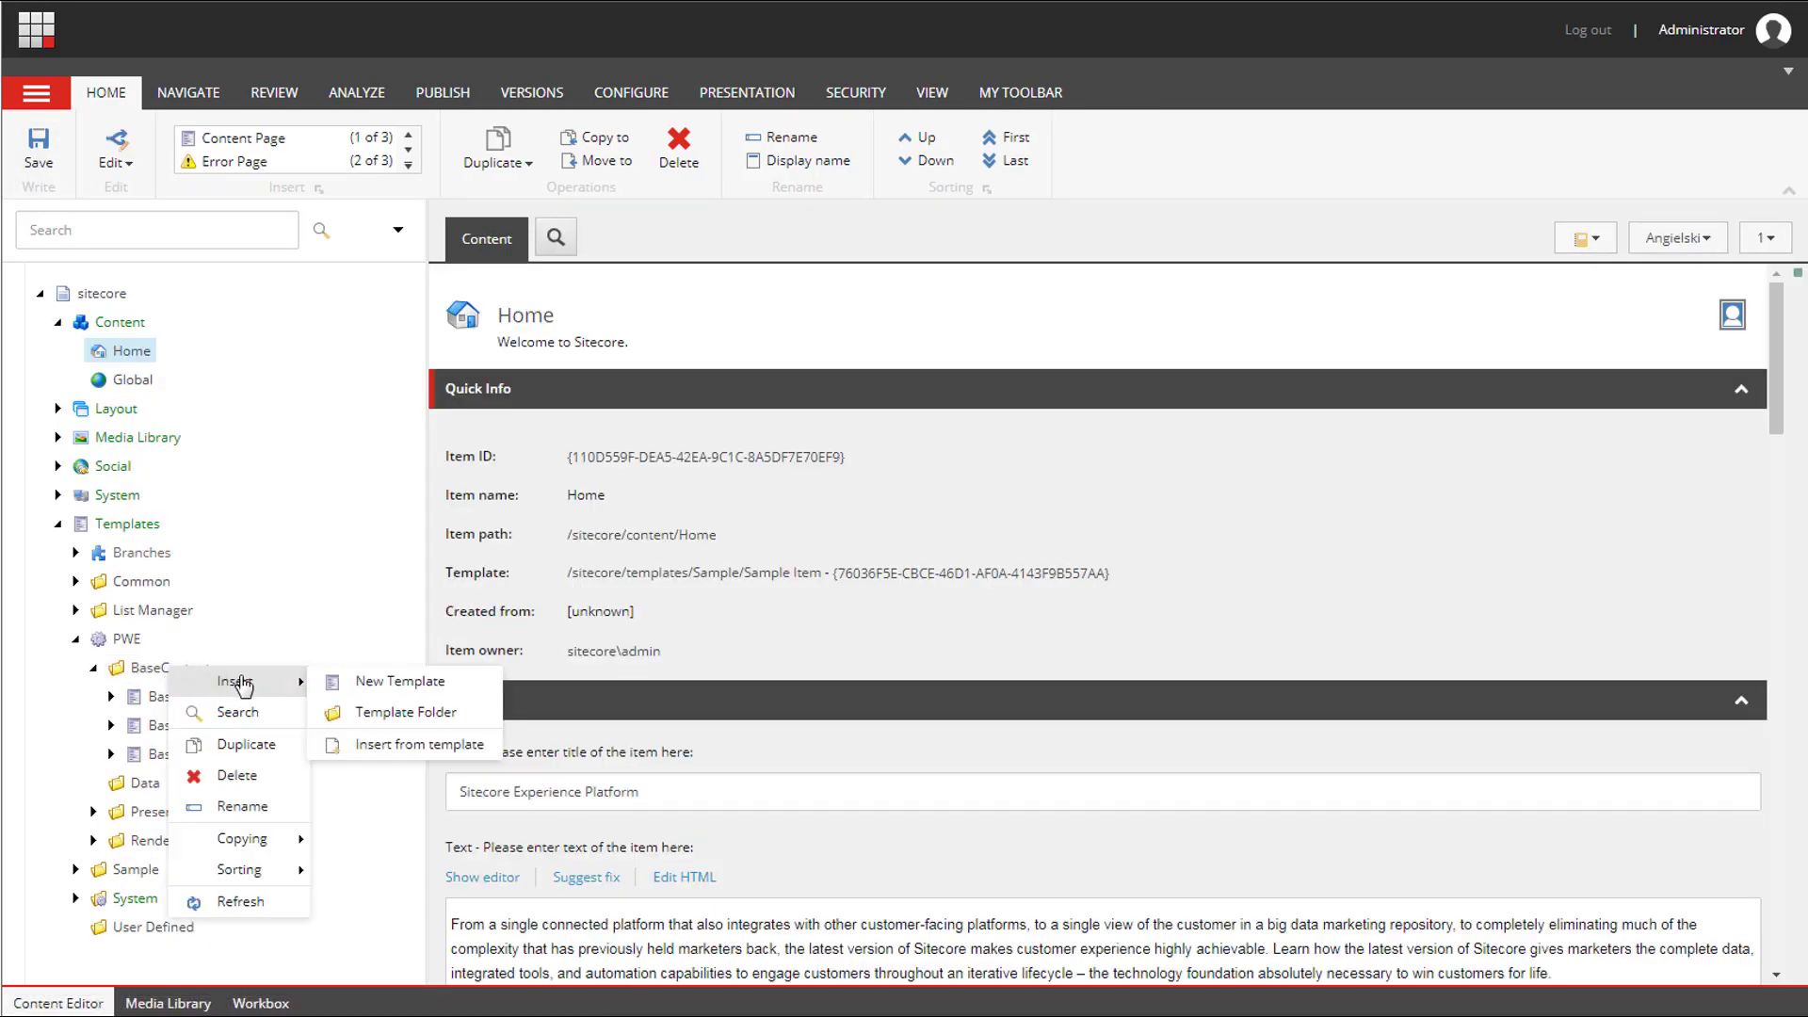
click(367, 690)
text(Cont)
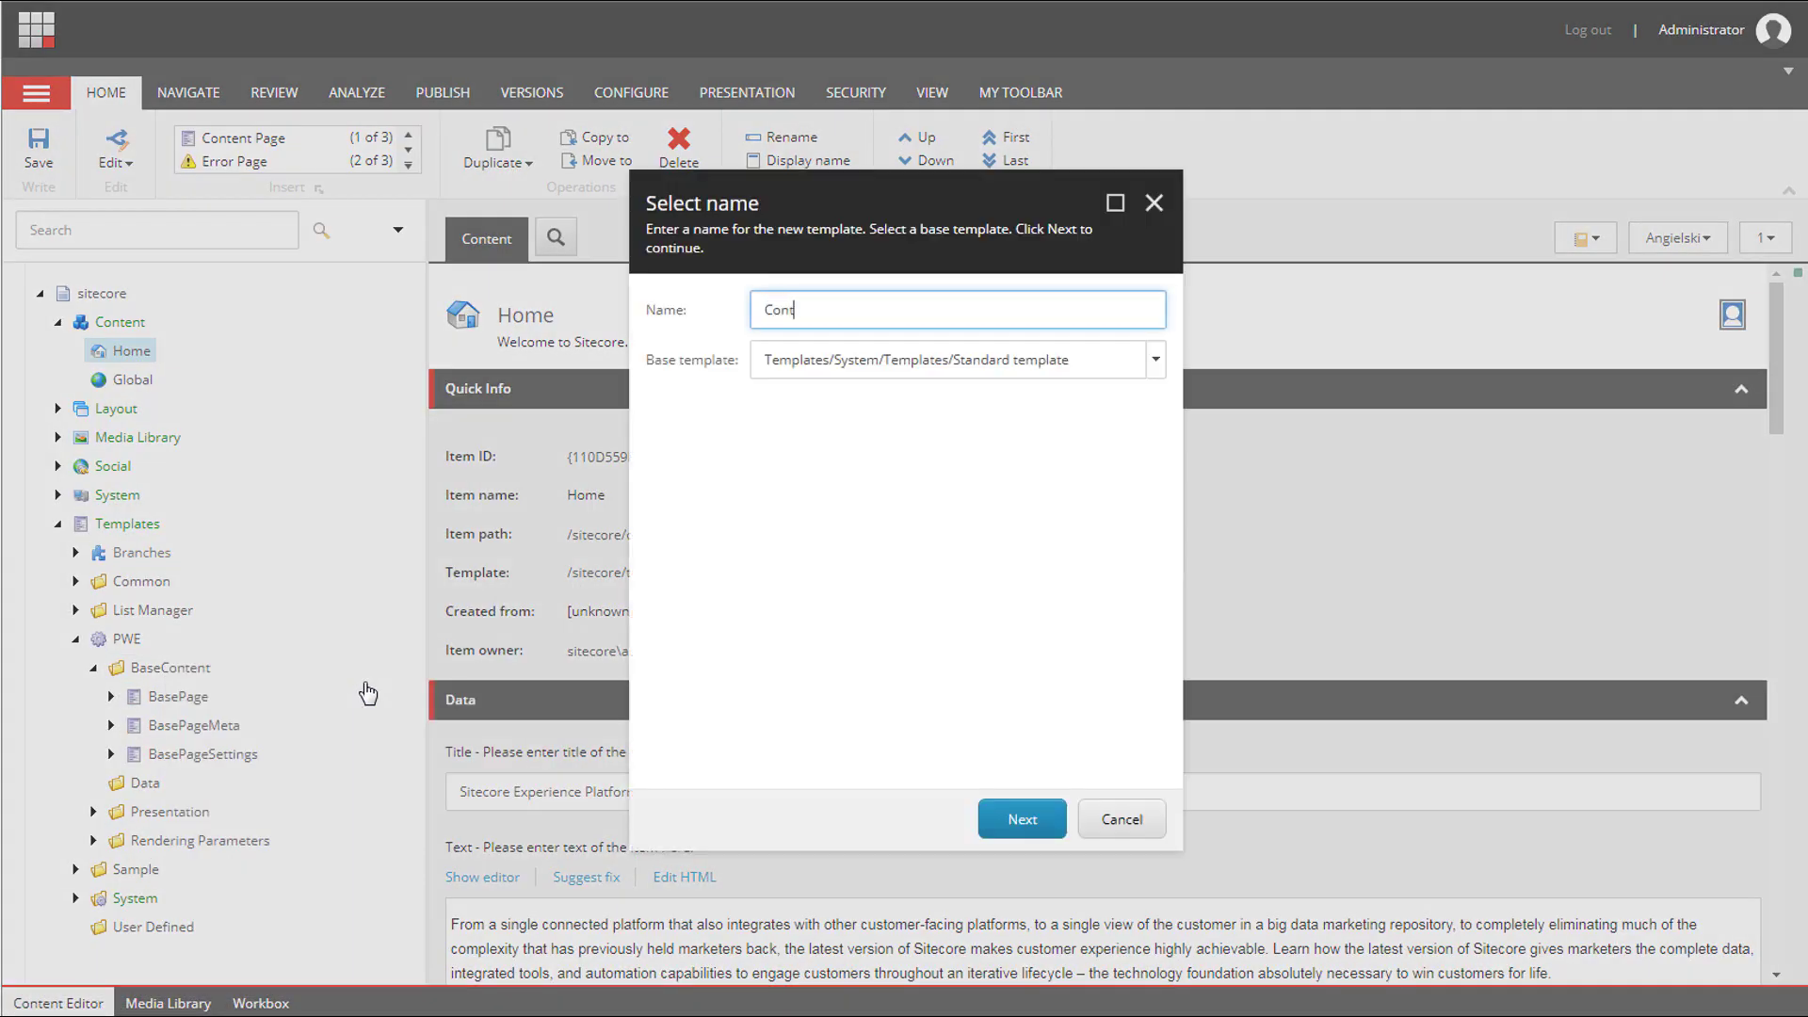
text(entPage)
click(1022, 819)
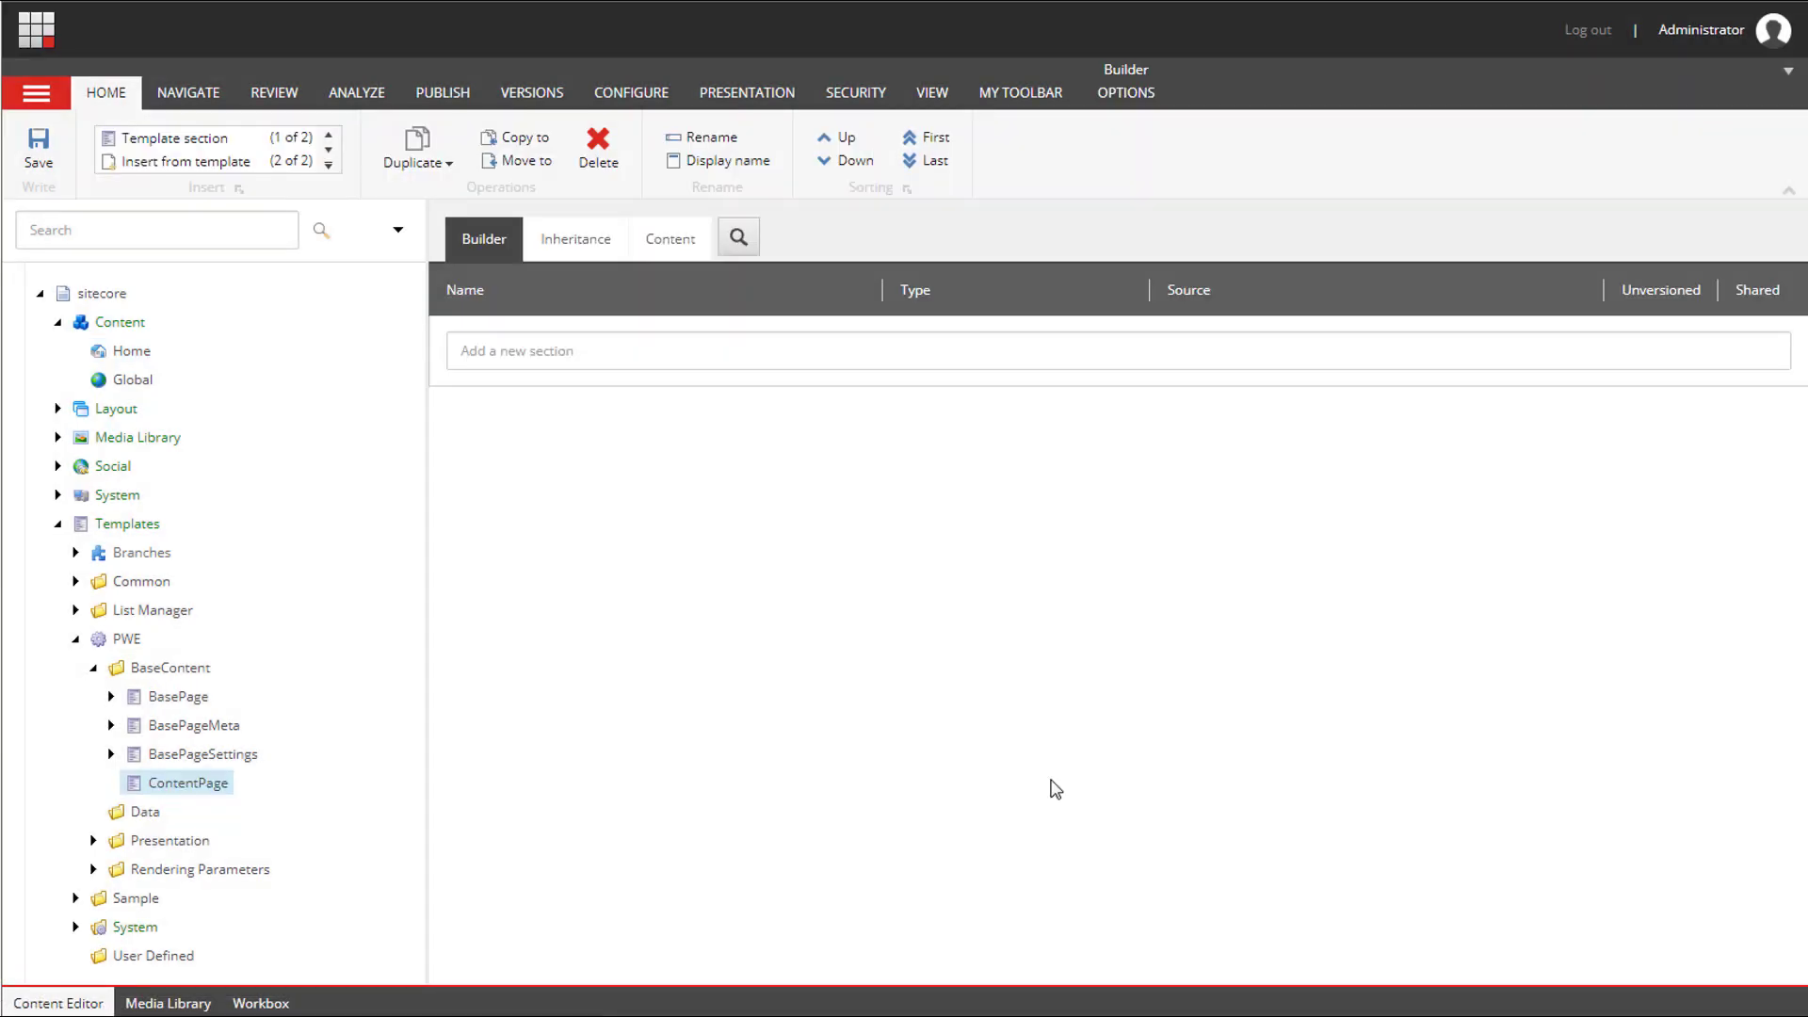
Set ContentPage's base templates to BasePage, BasePageMeta and BasePageSettings, dropping Standard template, and save.
click(672, 241)
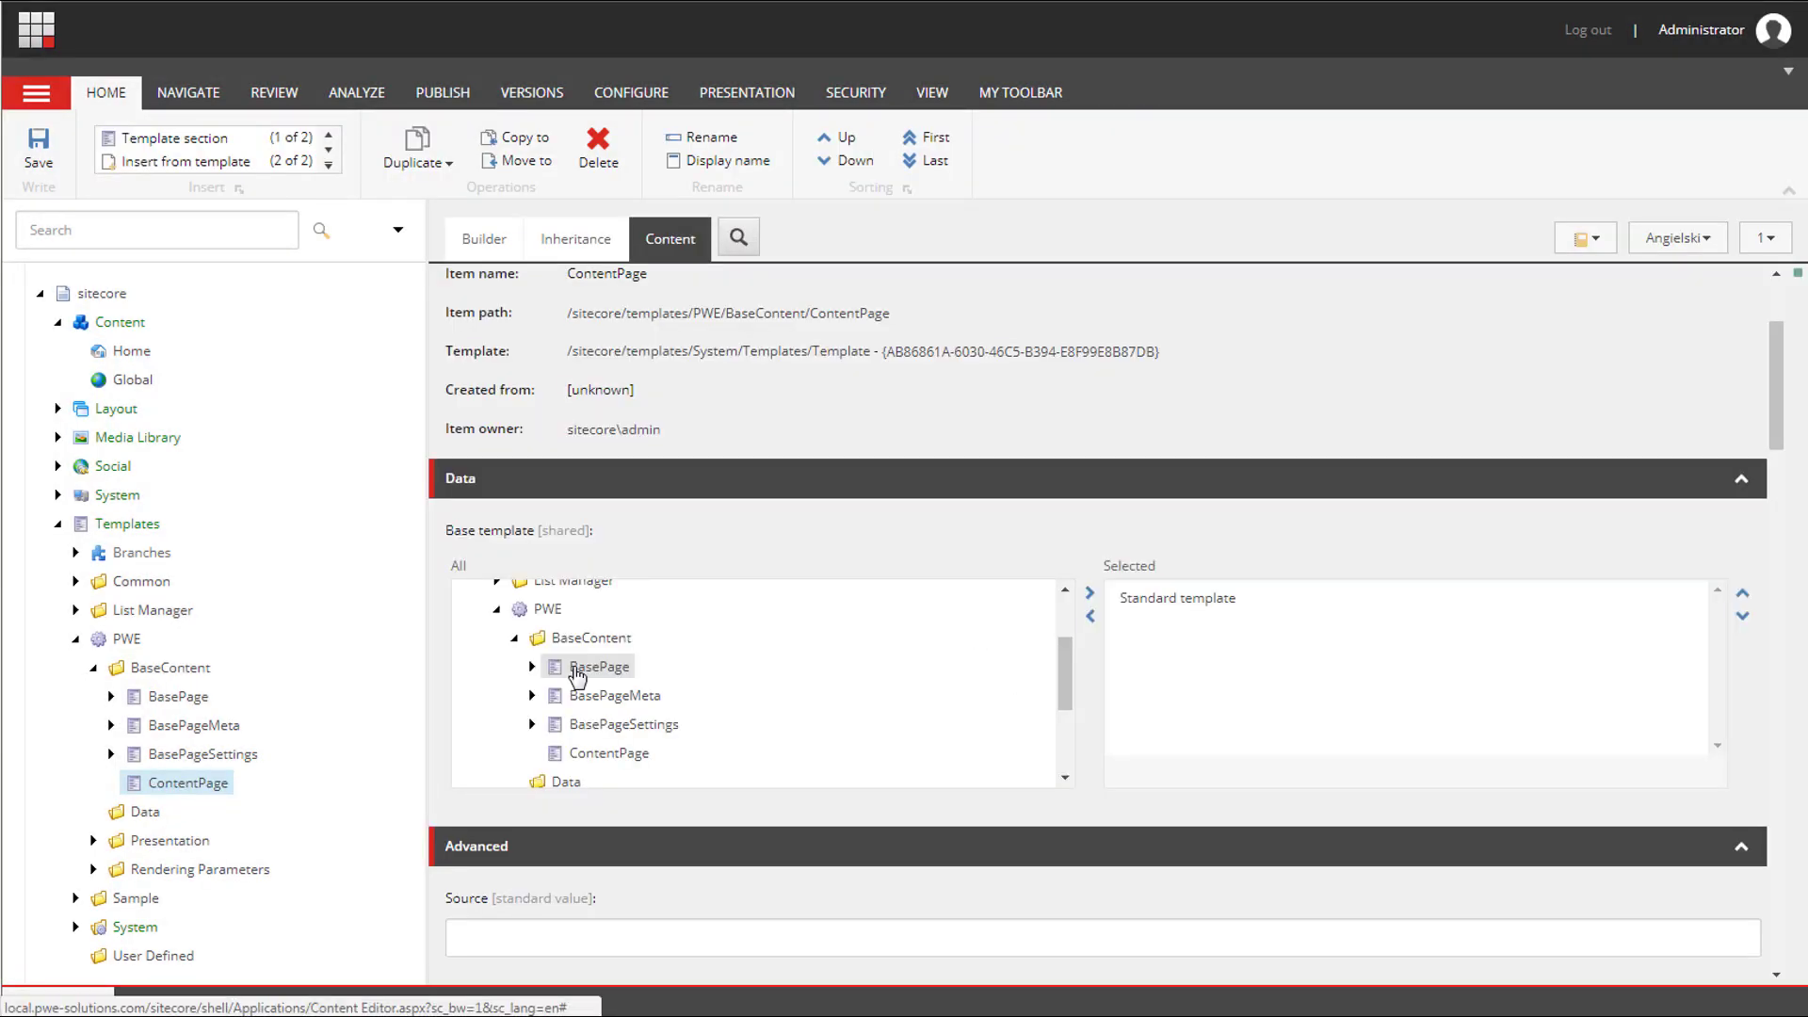
double_click(578, 668)
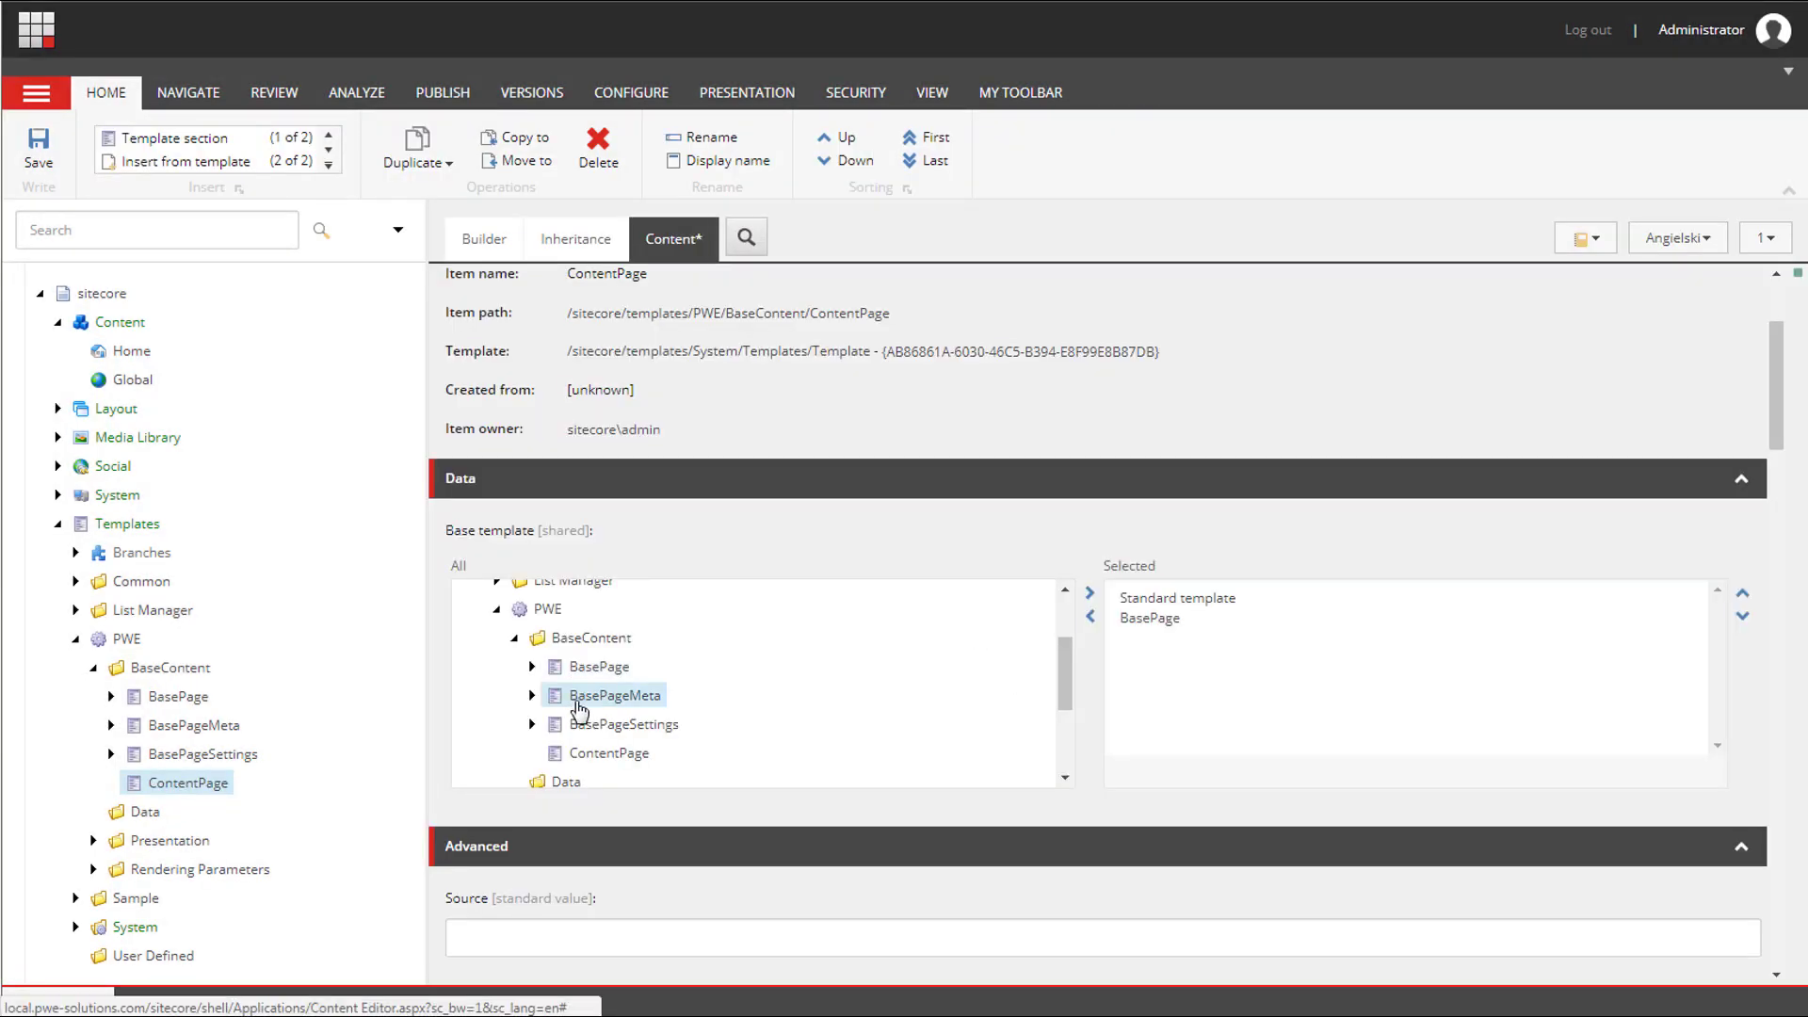
double_click(579, 699)
double_click(583, 725)
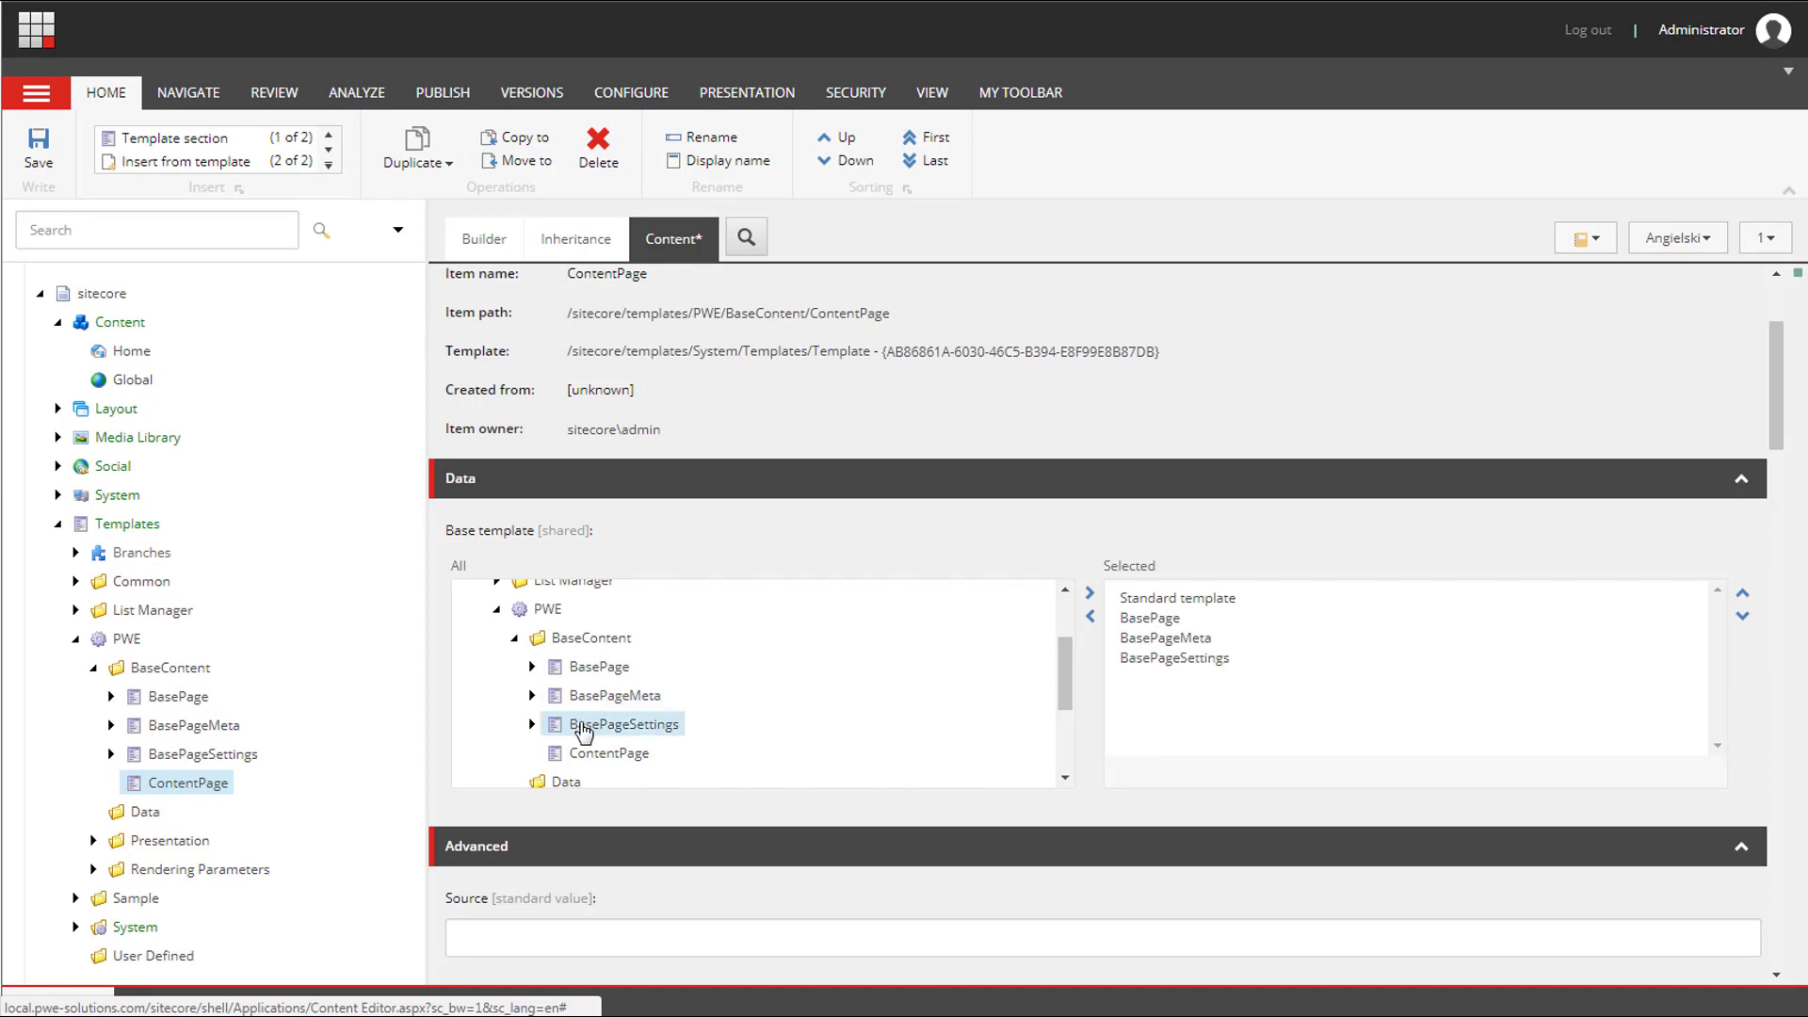
double_click(1193, 599)
key(ctrl+s)
In ContentPage's __Standard Values, tick ExcludeFromNavigation under Settings and save.
click(110, 783)
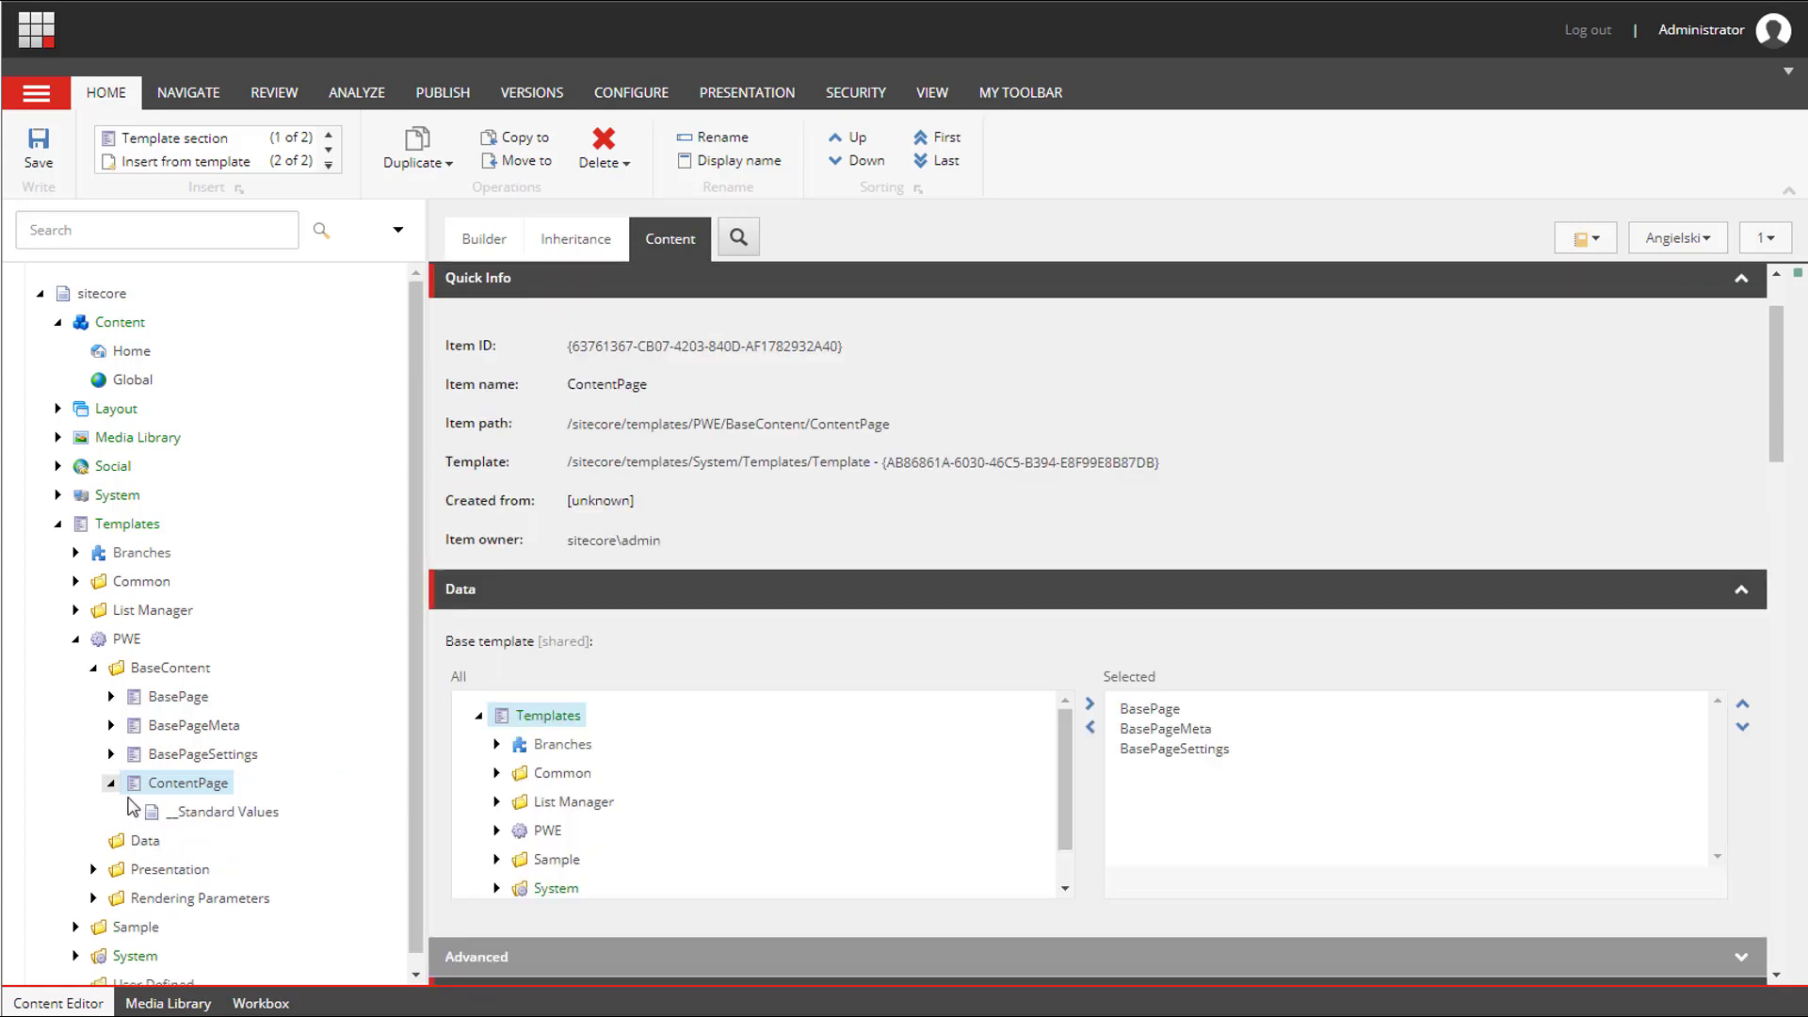
click(209, 816)
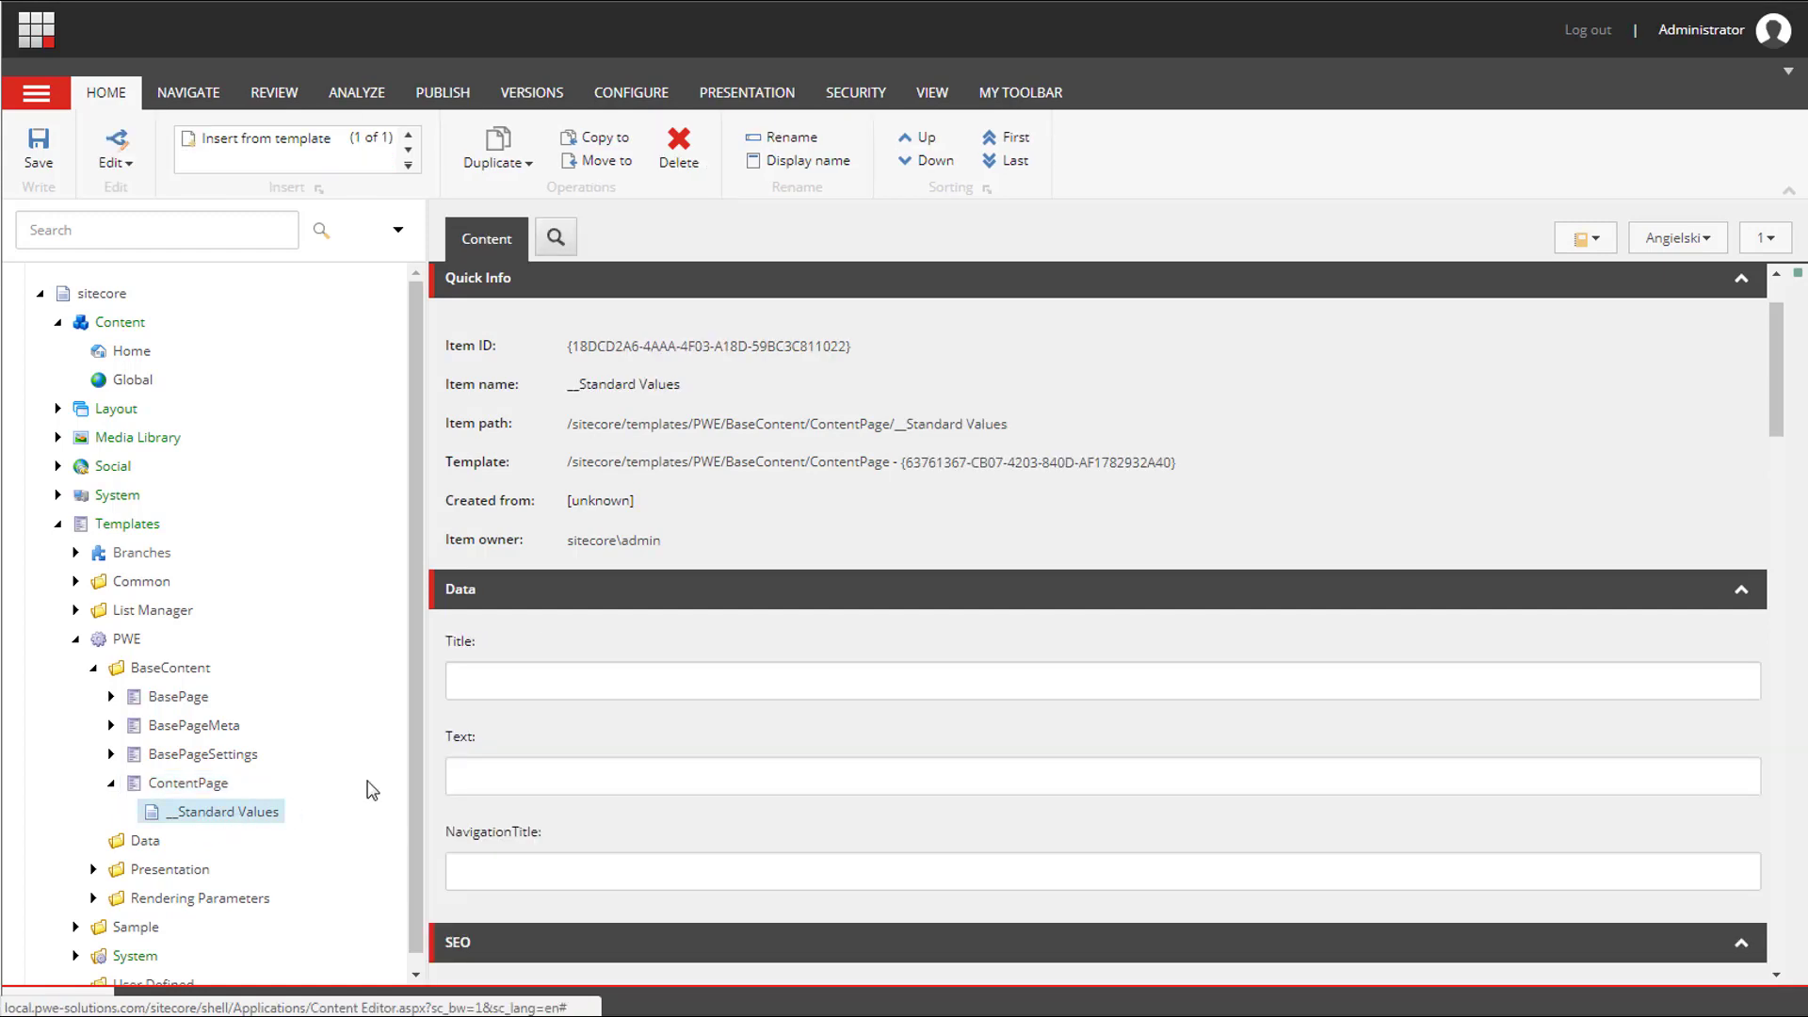
scroll(558, 655, down, 1)
scroll(559, 654, down, 2)
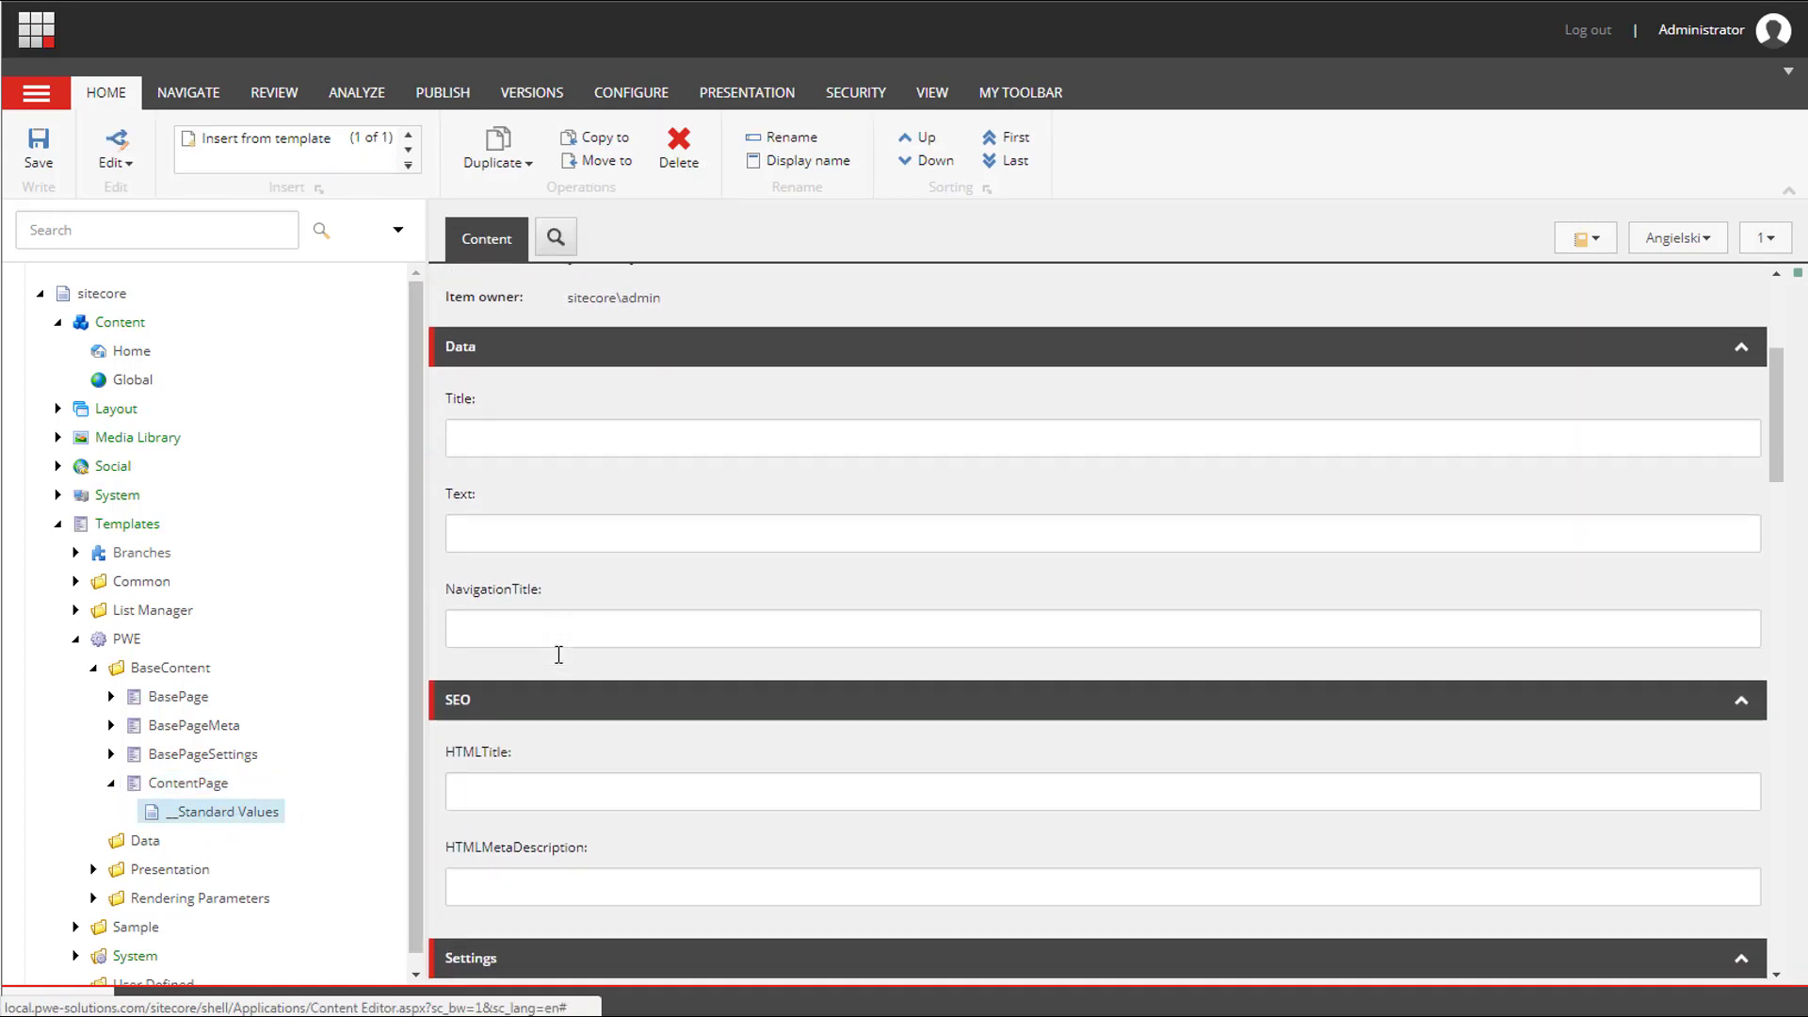
scroll(551, 629, down, 2)
scroll(546, 623, down, 1)
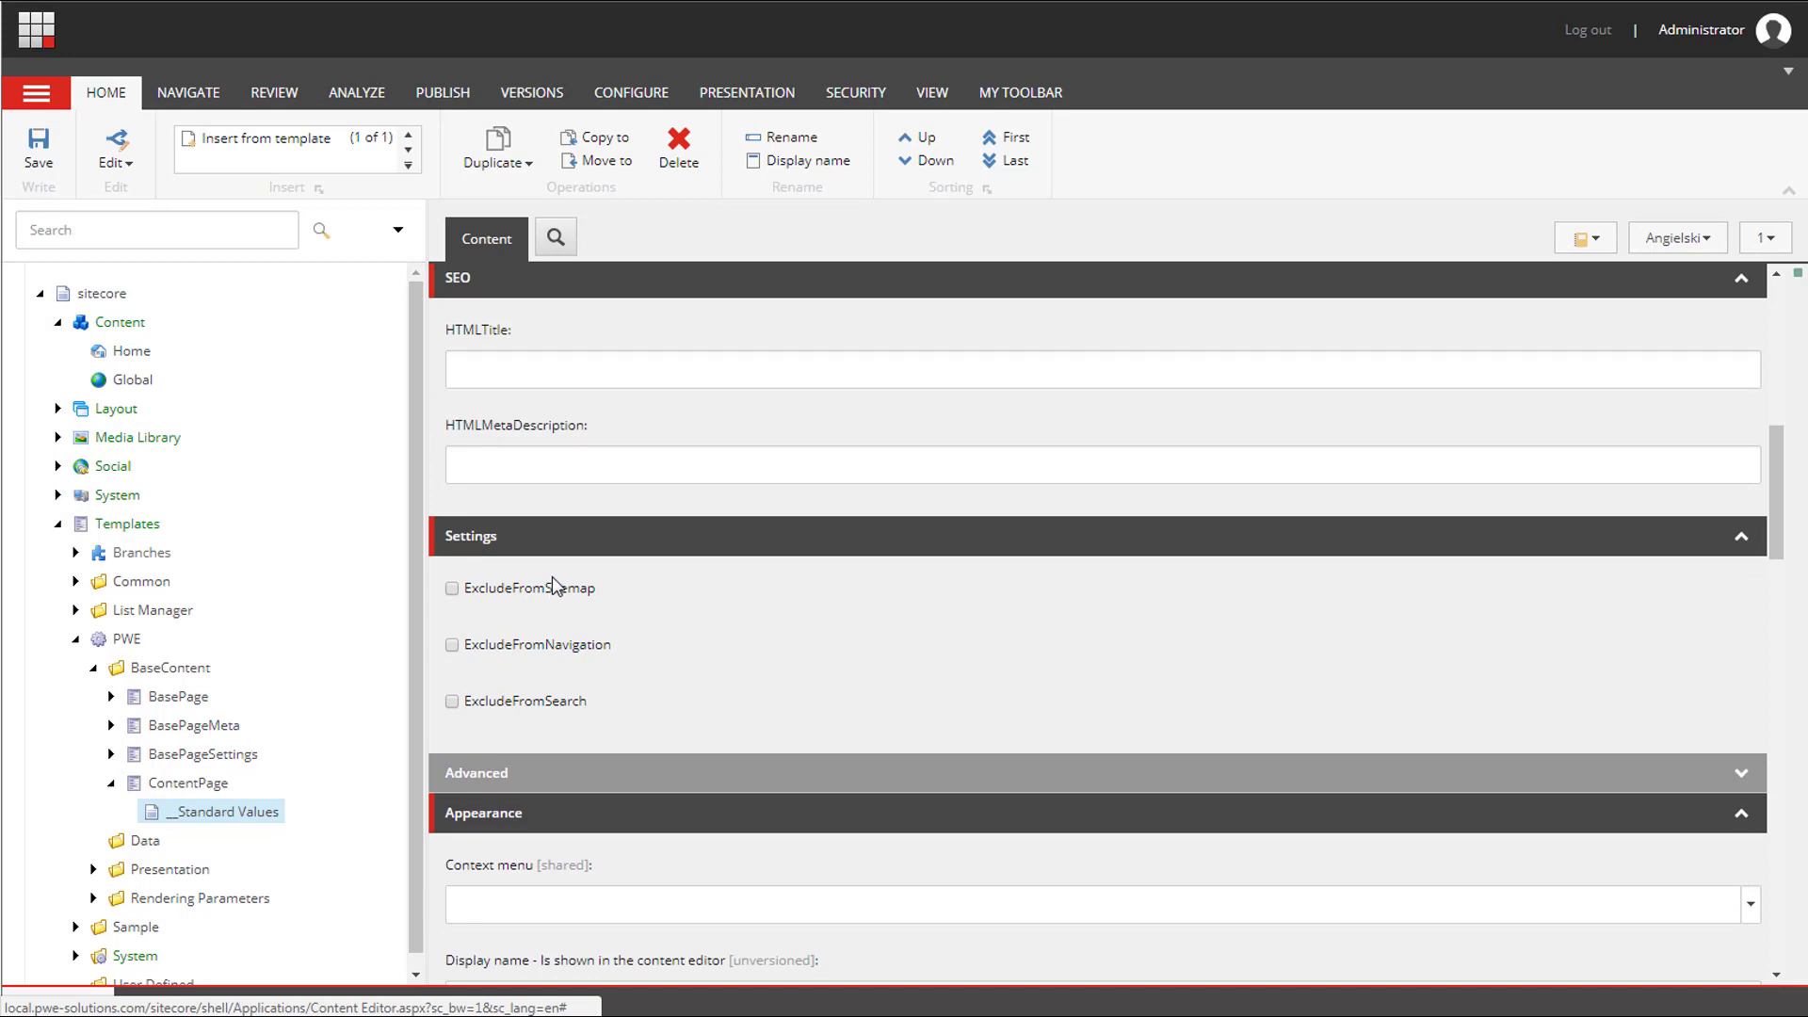
click(452, 645)
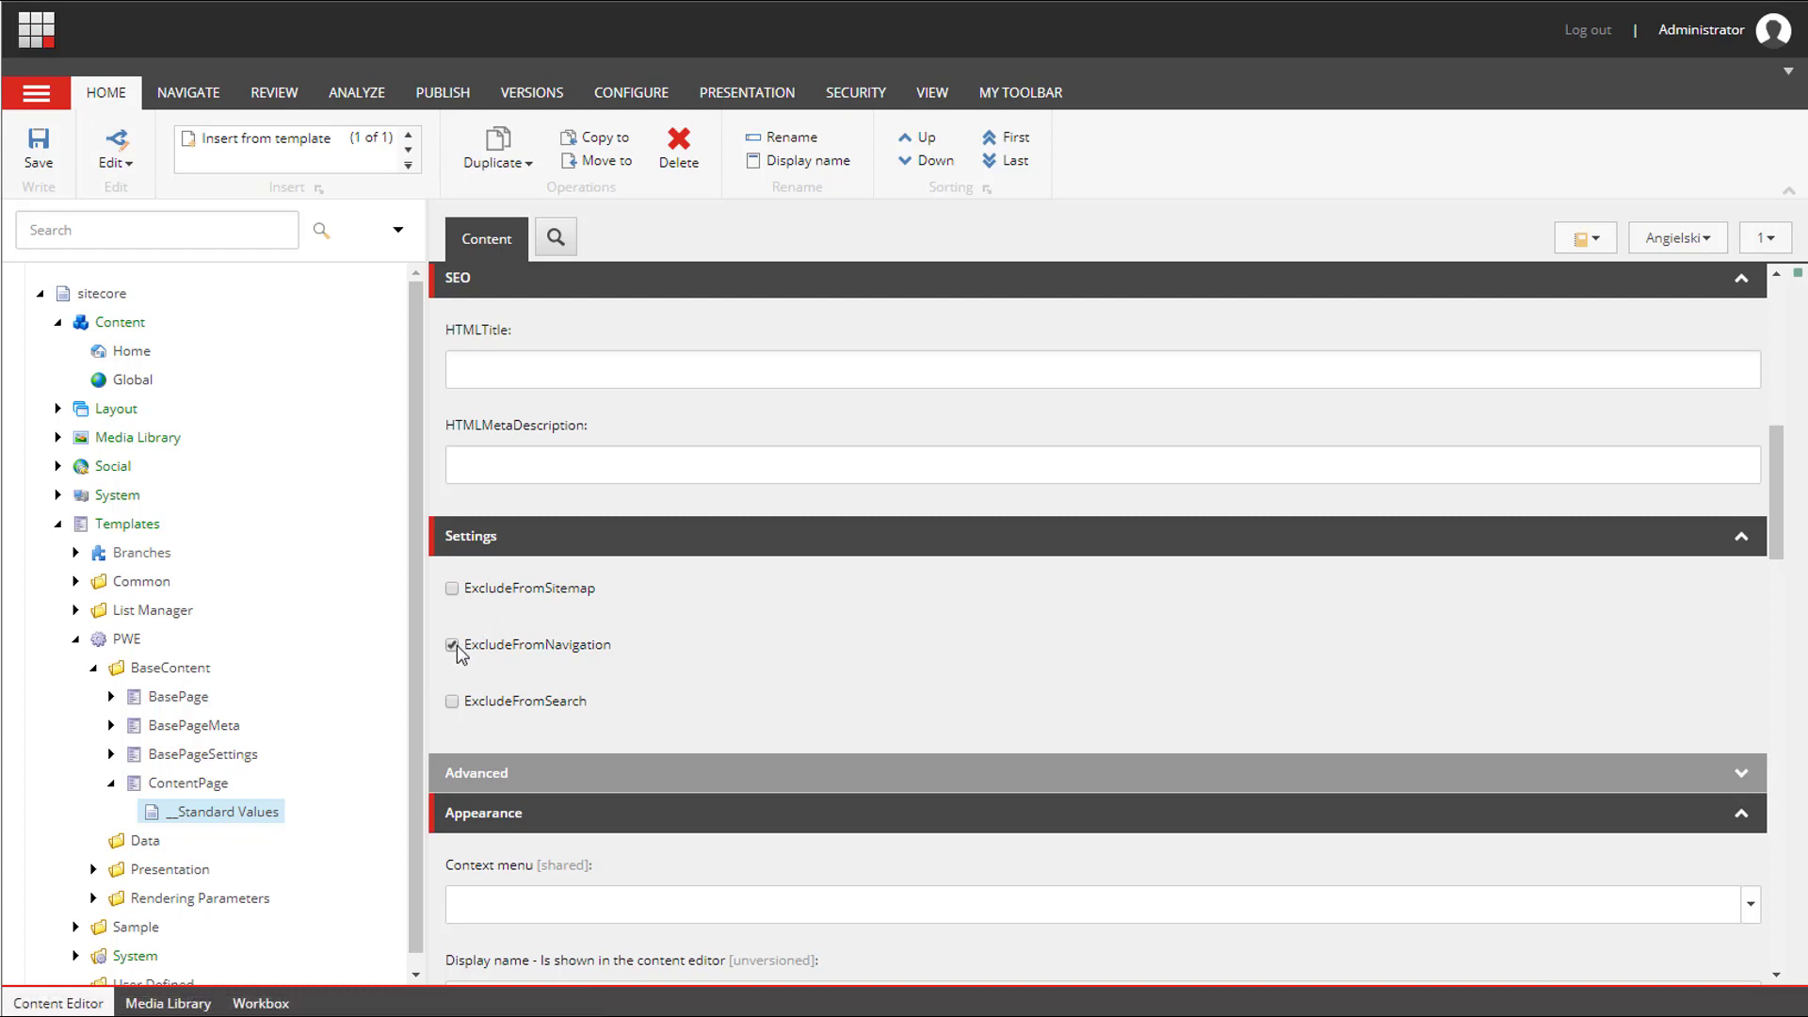
click(39, 146)
Start inserting a new item from a template under the Home item.
right_click(131, 351)
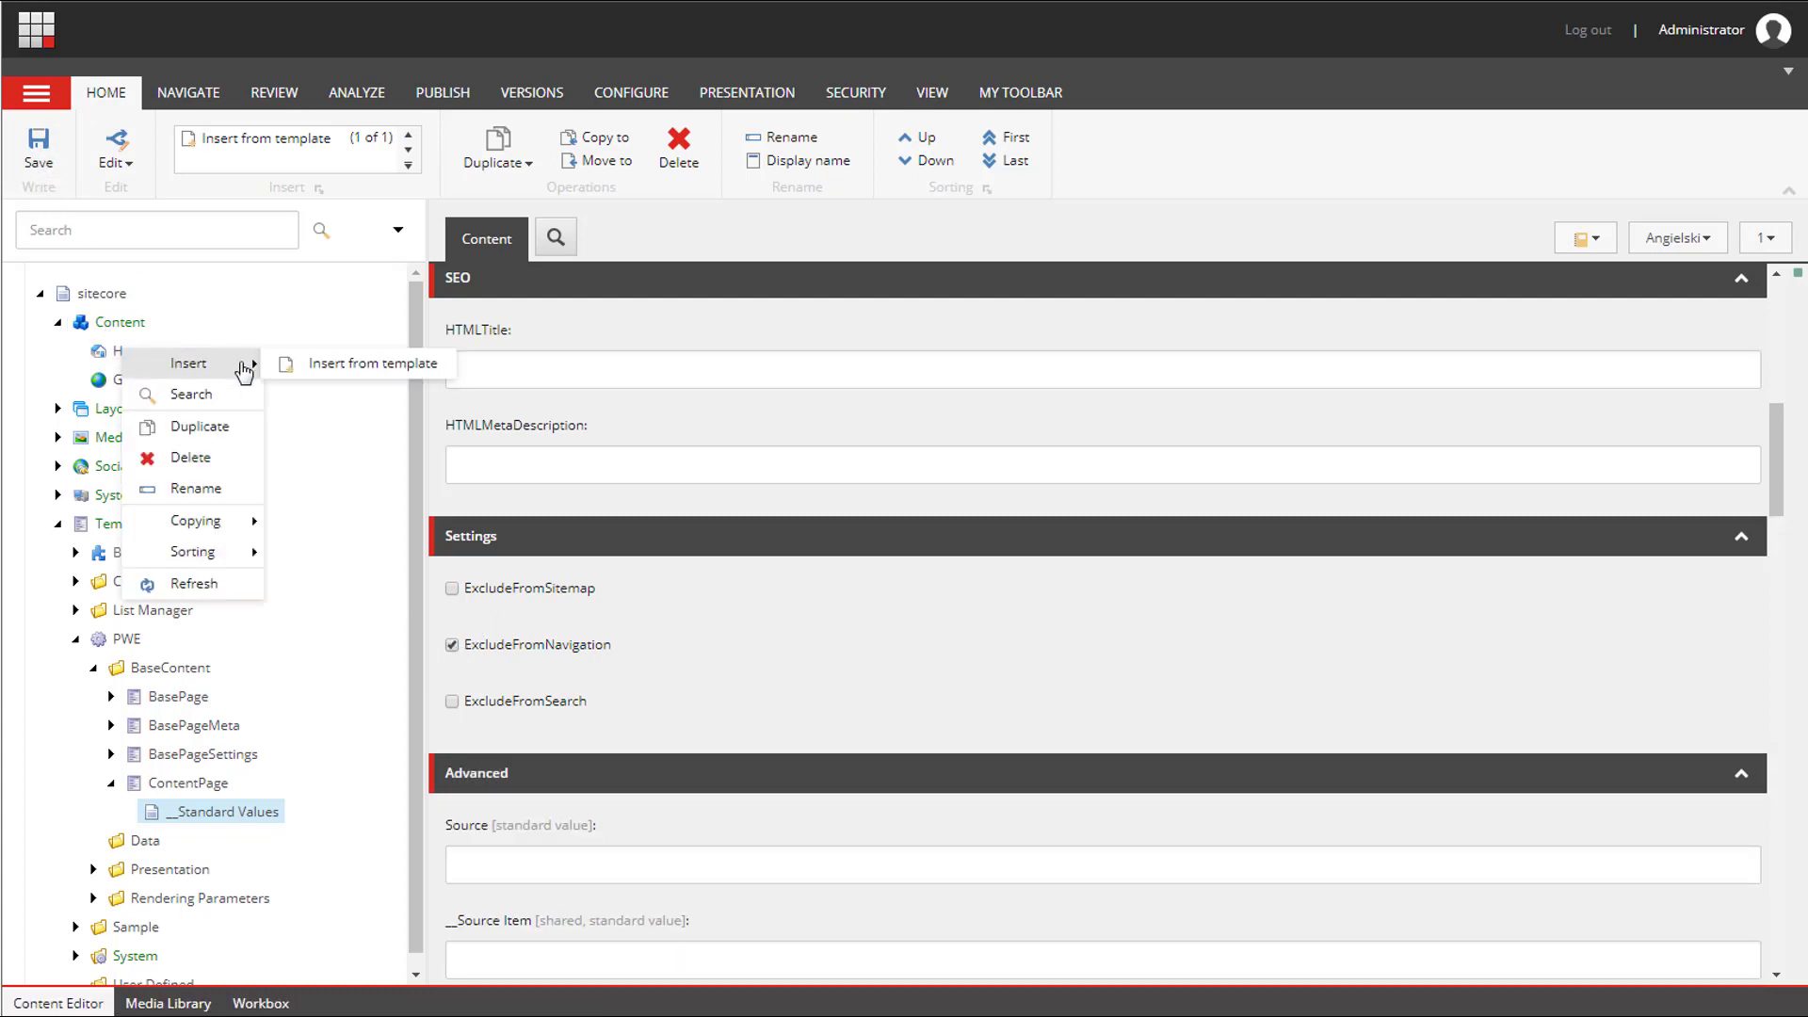
click(341, 367)
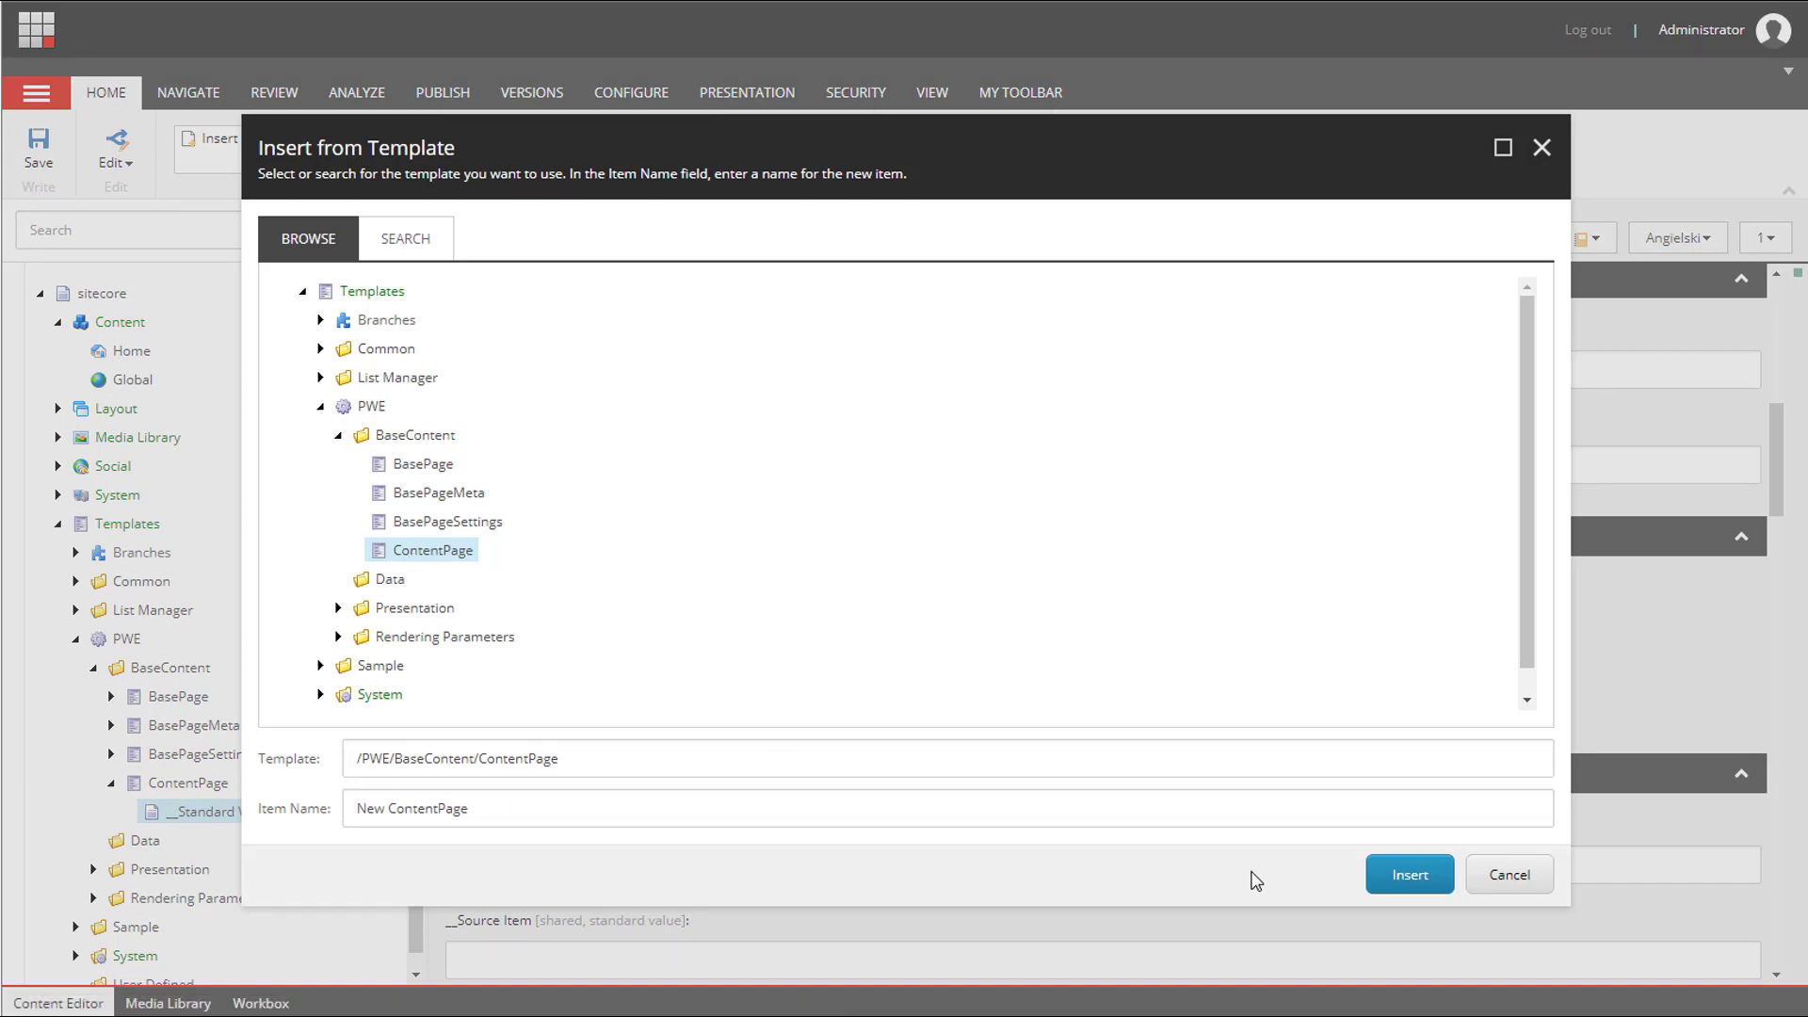